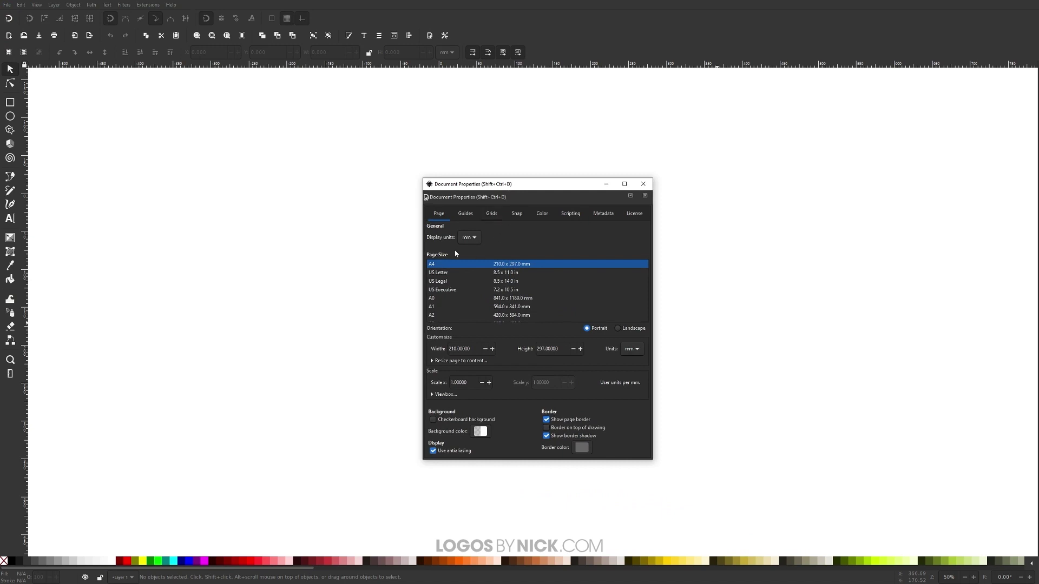
- Set the document's display units to px and hide the page border
click(469, 238)
click(465, 250)
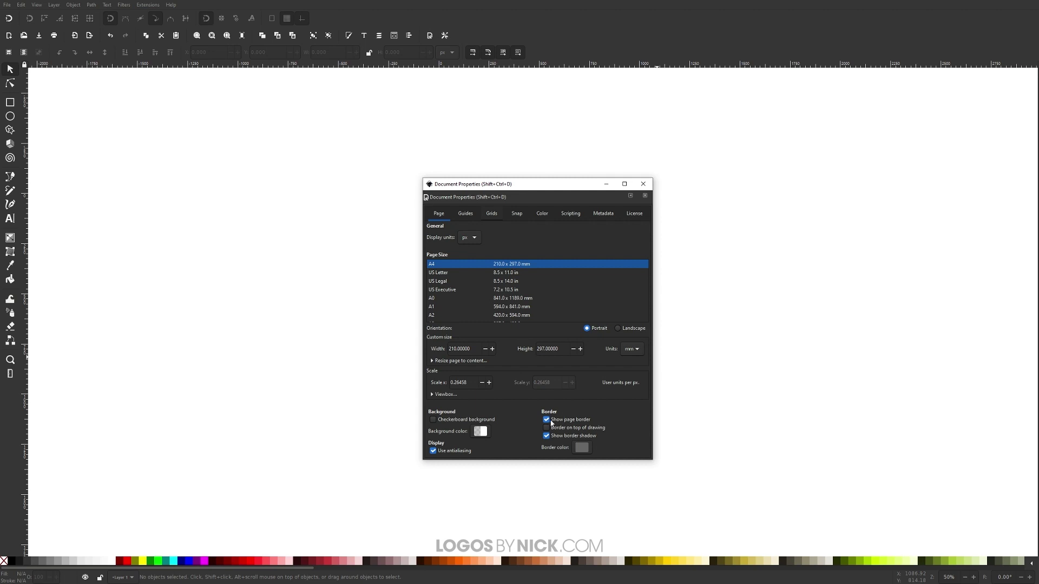
click(547, 420)
click(643, 184)
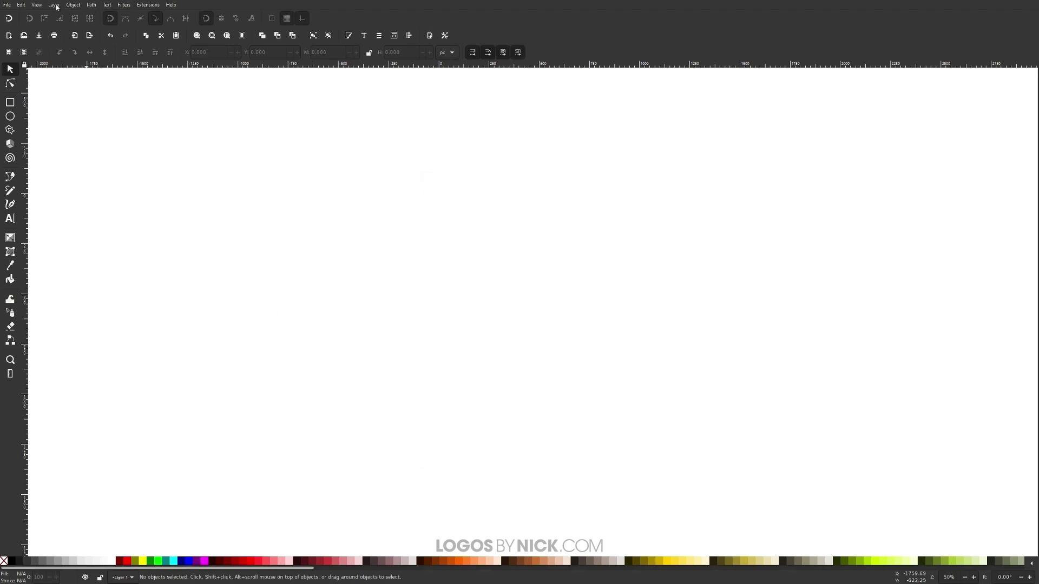
- Set the canvas zoom to 1:1
click(36, 5)
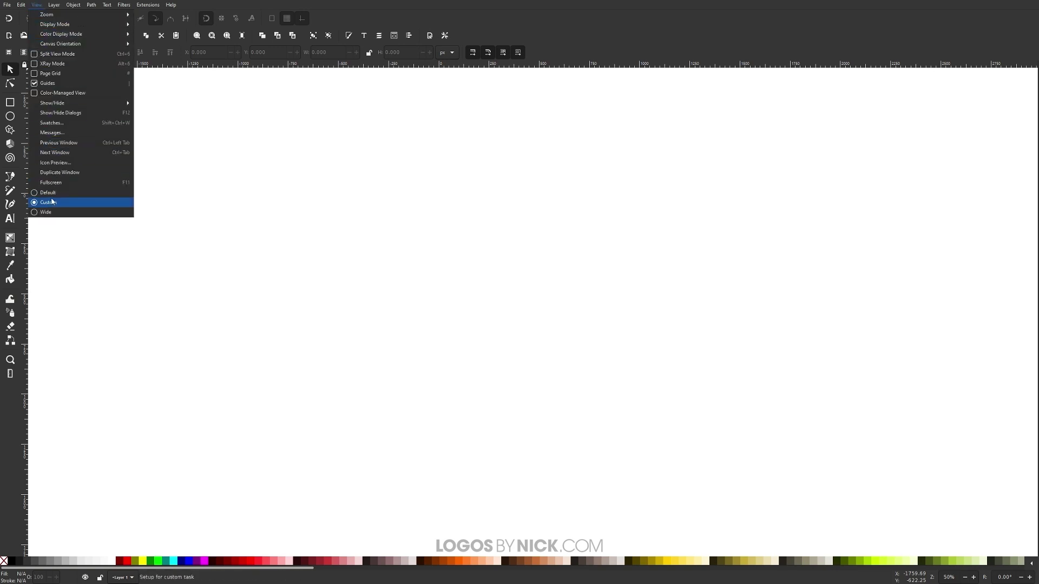
mouse_move(65, 14)
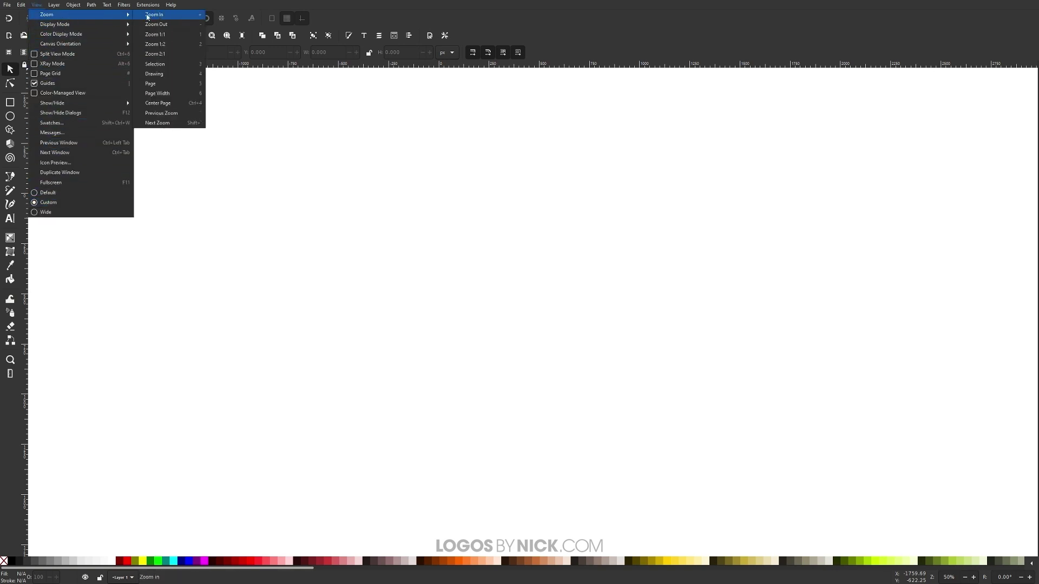
click(178, 37)
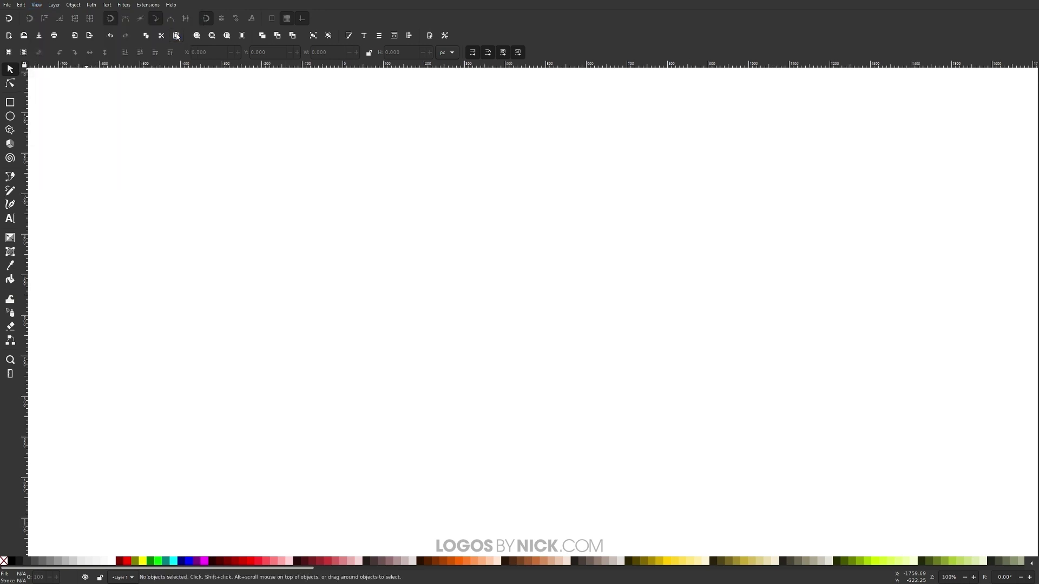
- Open the Fill and Stroke and Align and Distribute dialogs and dock them with Align and Distribute below Fill and Stroke
click(349, 36)
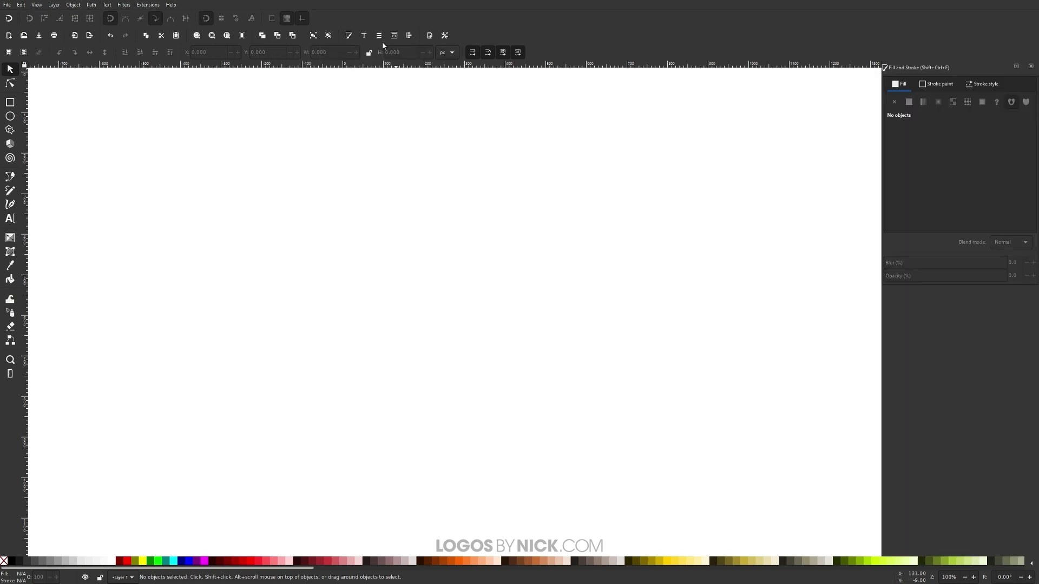
click(410, 37)
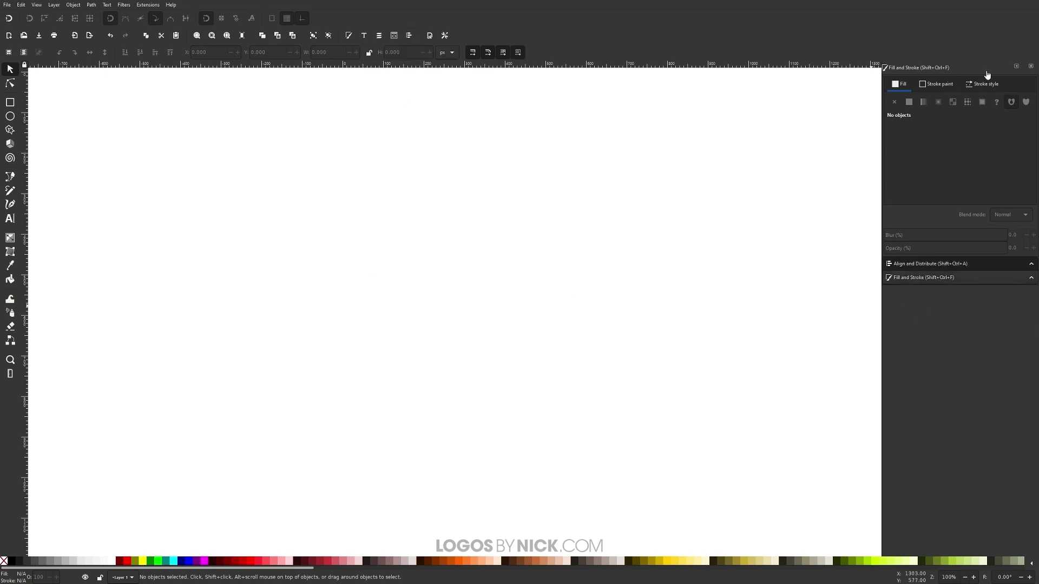
click(925, 267)
click(925, 271)
click(924, 266)
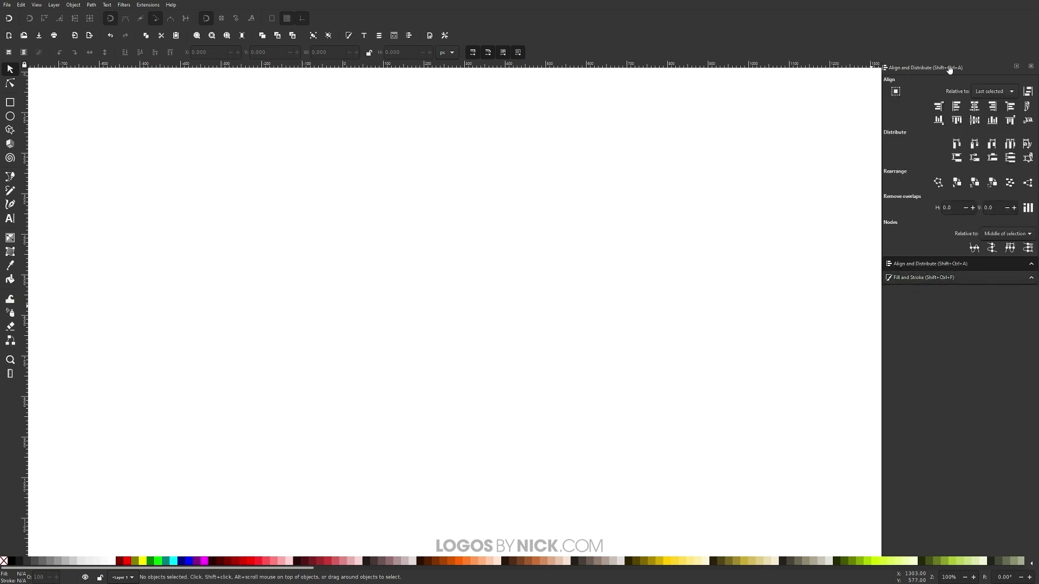
mouse_move(948, 71)
mouse_down()
mouse_move(944, 113)
mouse_move(962, 89)
mouse_move(961, 109)
mouse_move(958, 92)
mouse_up()
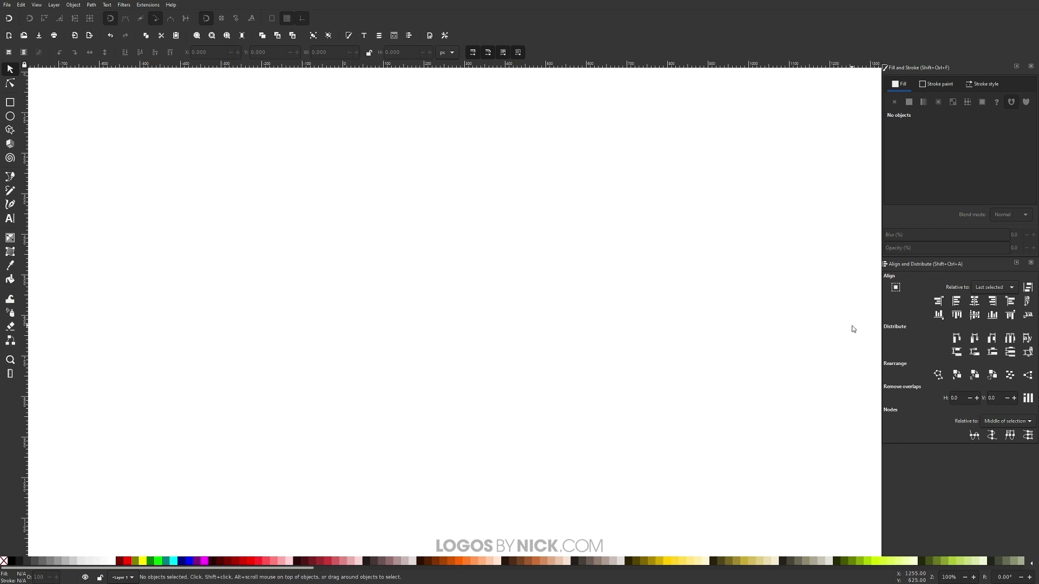
- Enable snapping with paths, cusp nodes and smooth nodes as snap targets
click(10, 20)
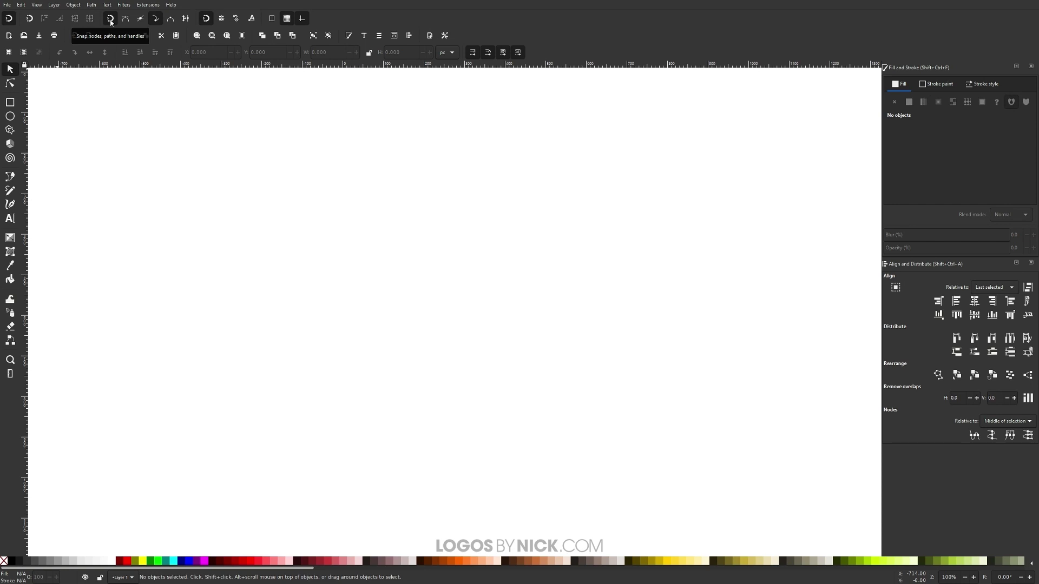
click(128, 20)
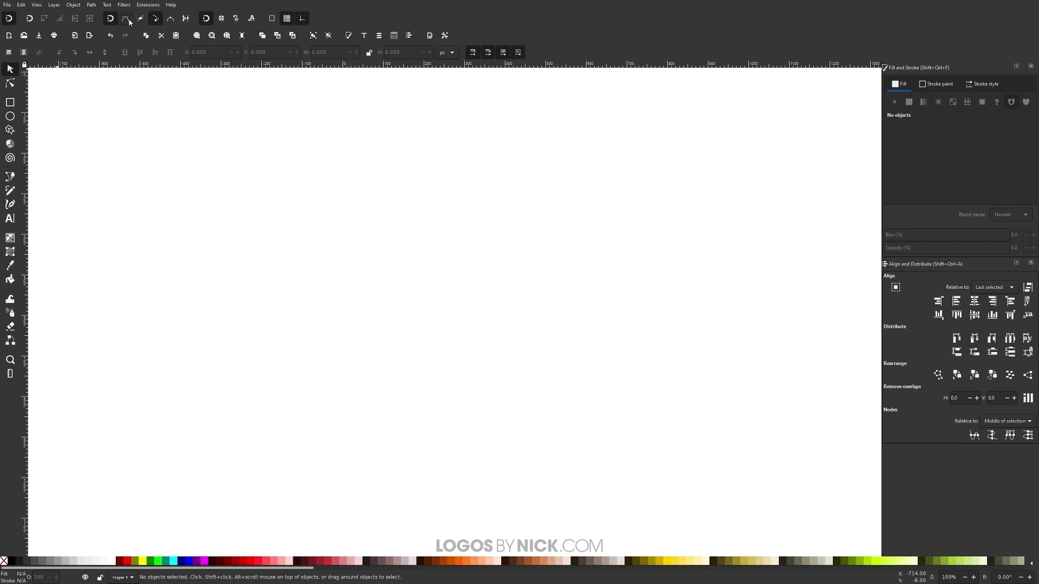
click(157, 22)
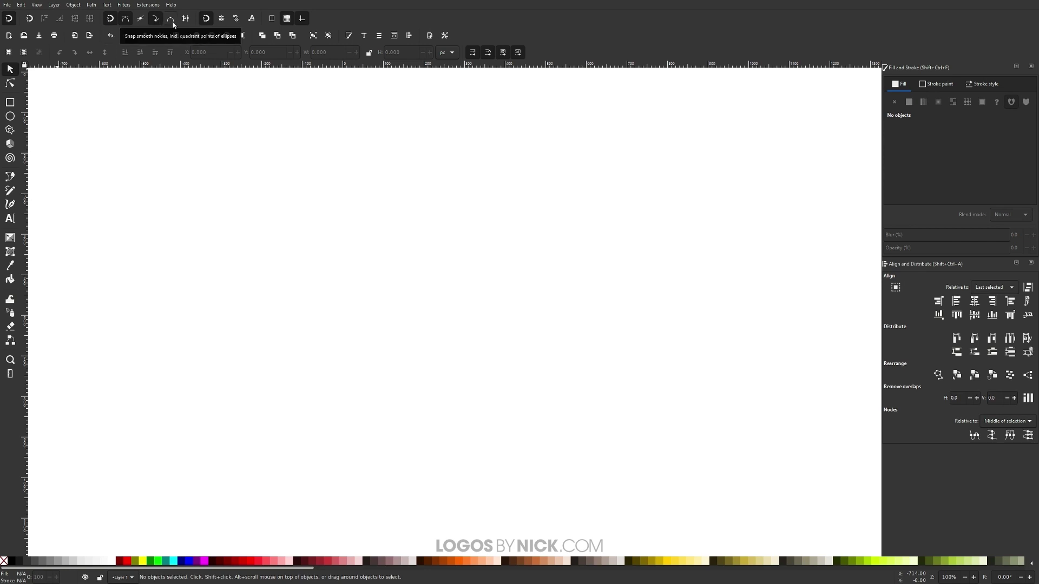
click(172, 22)
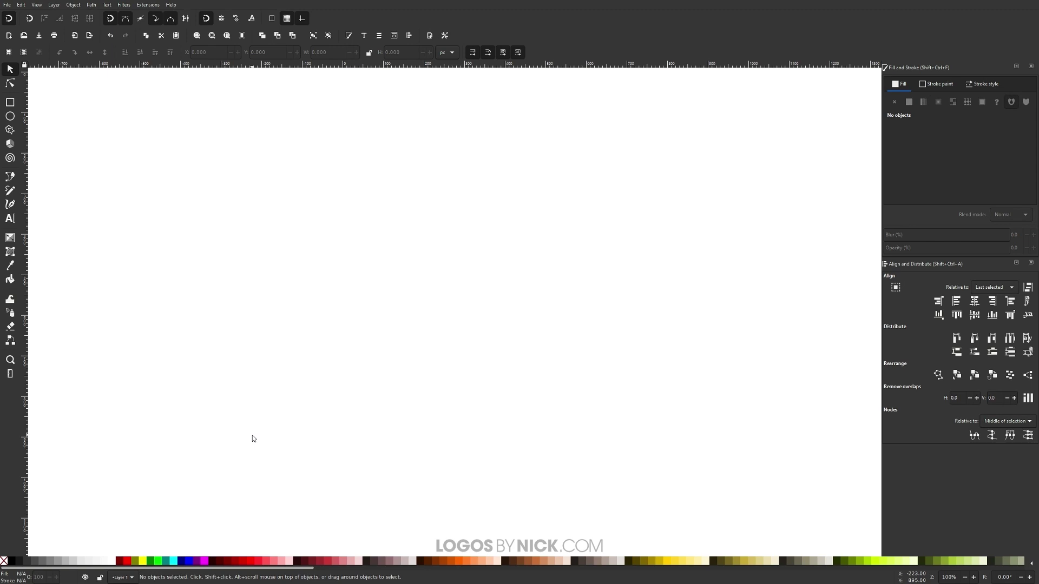
- Draw a sharp-cornered square about 148 px wide on the canvas and fill it black
click(10, 104)
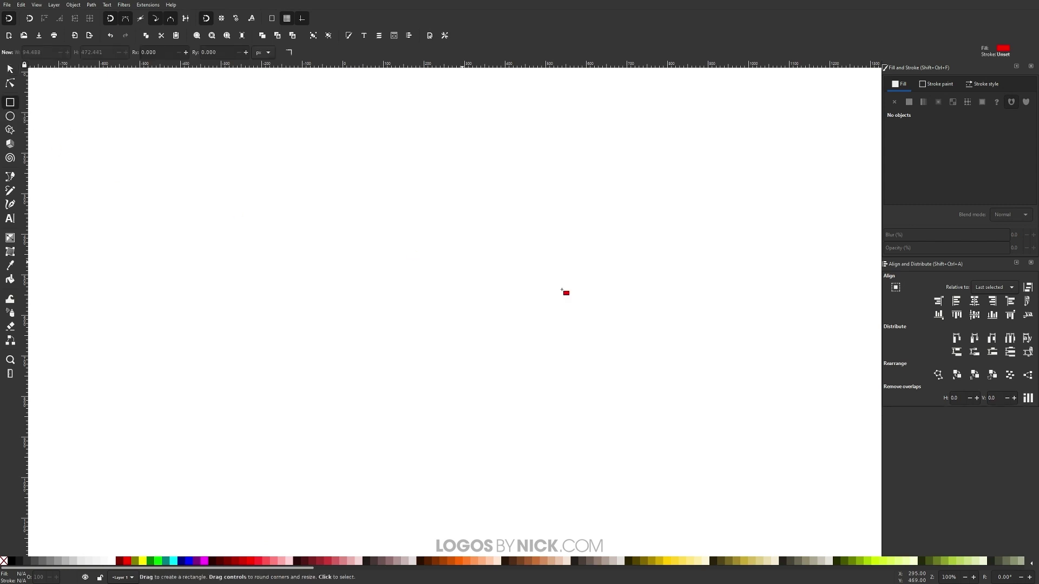
mouse_move(402, 286)
mouse_down()
mouse_move(469, 341)
mouse_move(448, 329)
mouse_move(464, 324)
mouse_move(444, 336)
mouse_move(434, 316)
mouse_up()
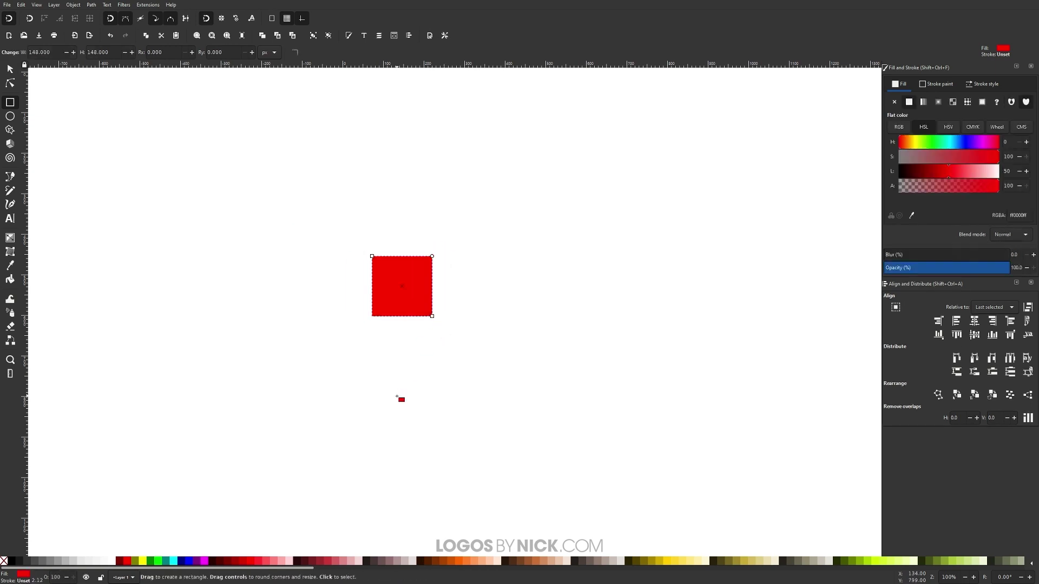
click(11, 560)
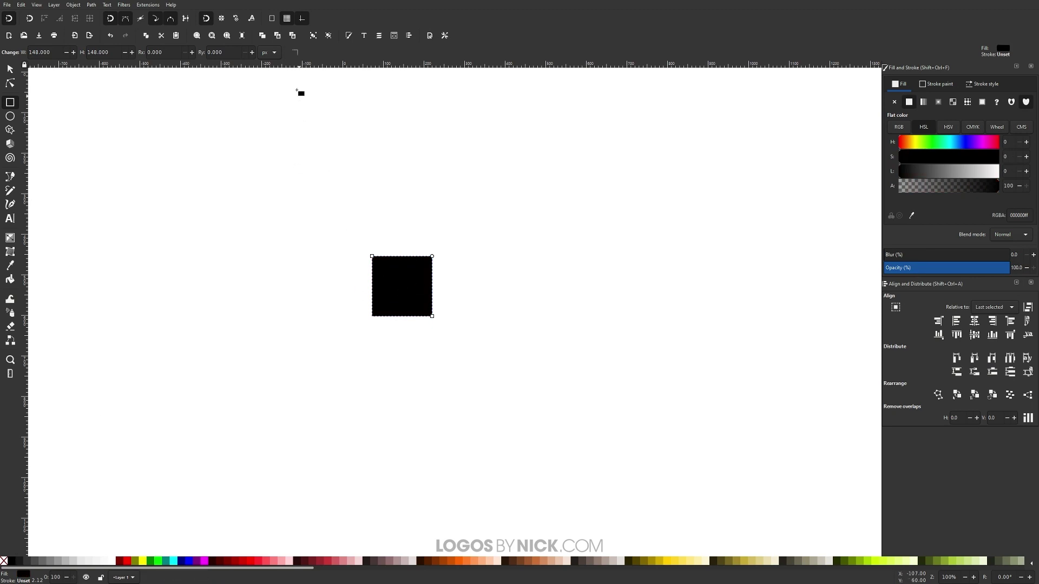
click(299, 53)
- Resize the black square proportionally to 50 px and lower its opacity to about 61%
click(10, 69)
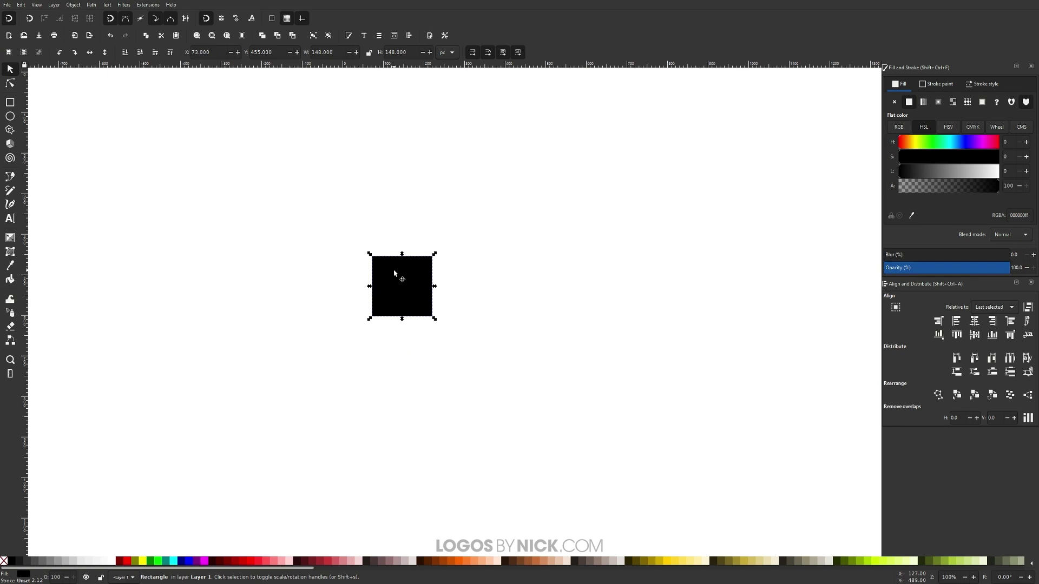
click(371, 54)
drag(312, 52, 333, 52)
text(50)
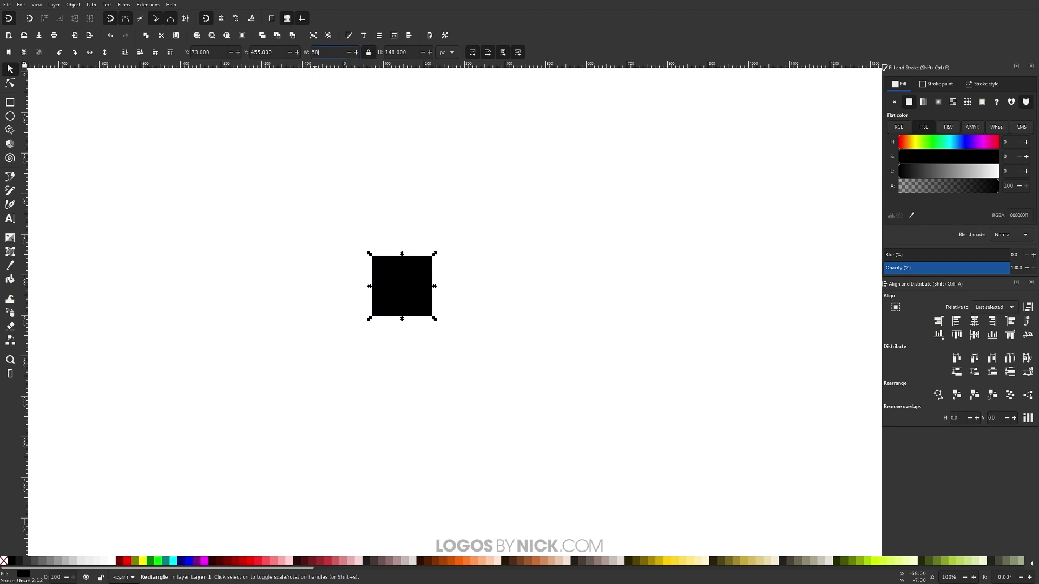
key(Return)
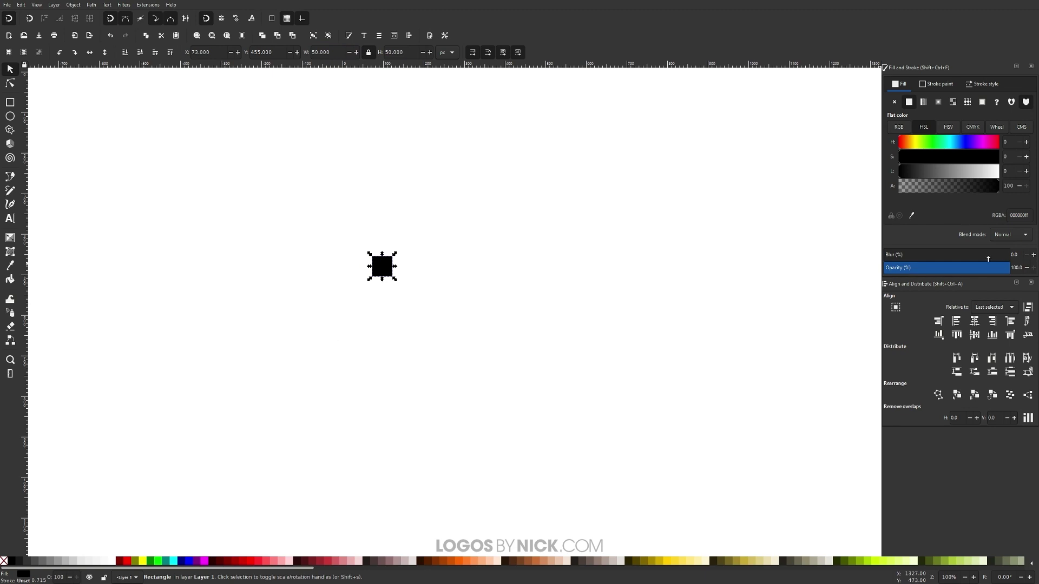
drag(947, 271, 961, 268)
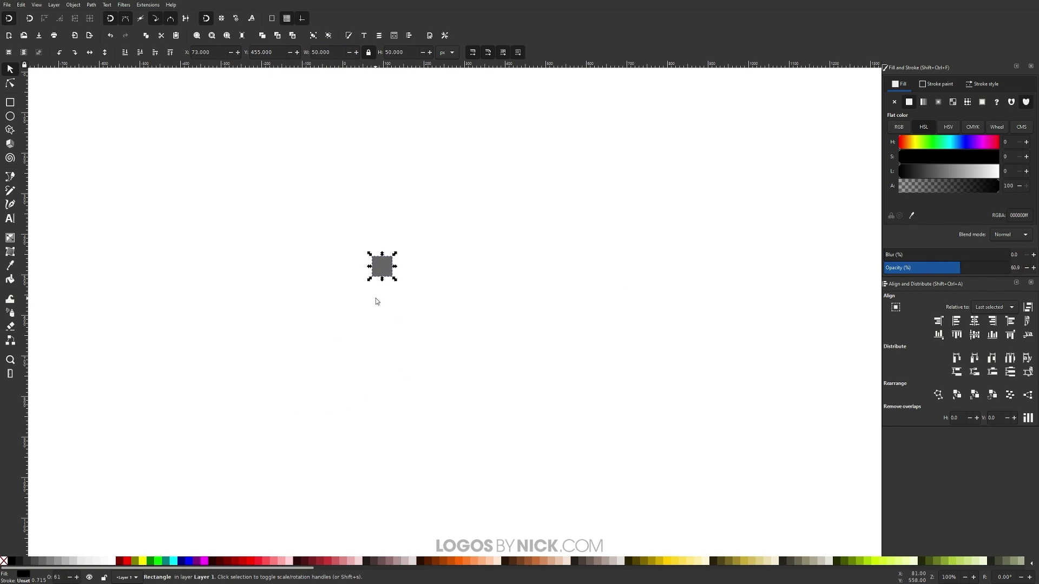
- Duplicate the small black square and fill the copy with red
right_click(386, 270)
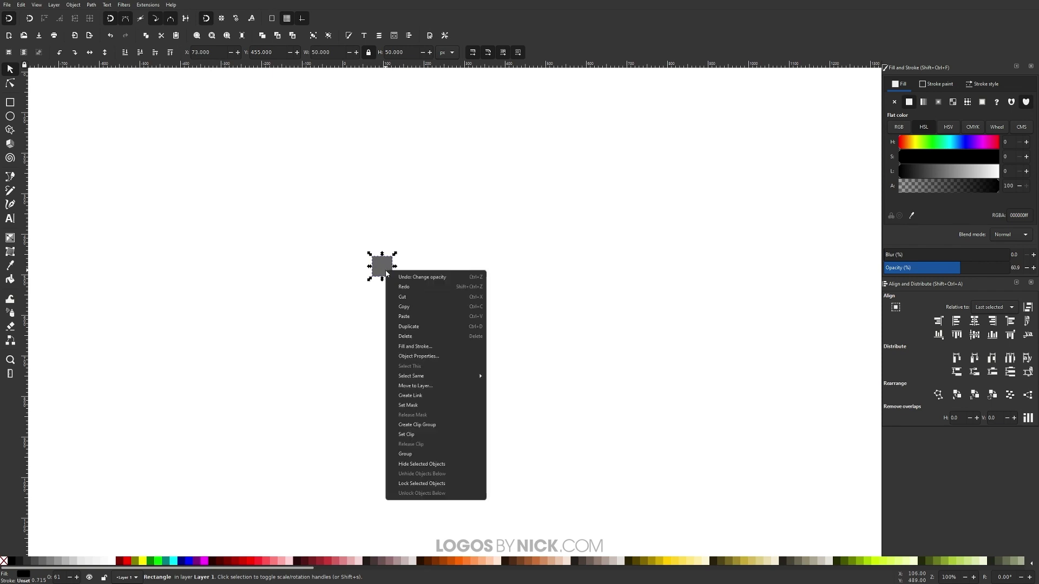
click(409, 326)
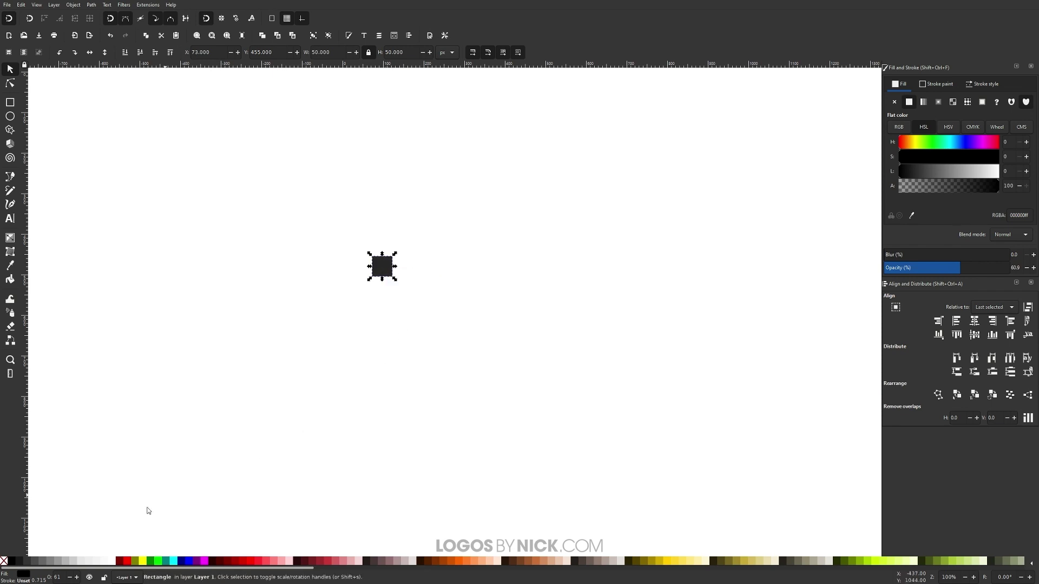
click(130, 563)
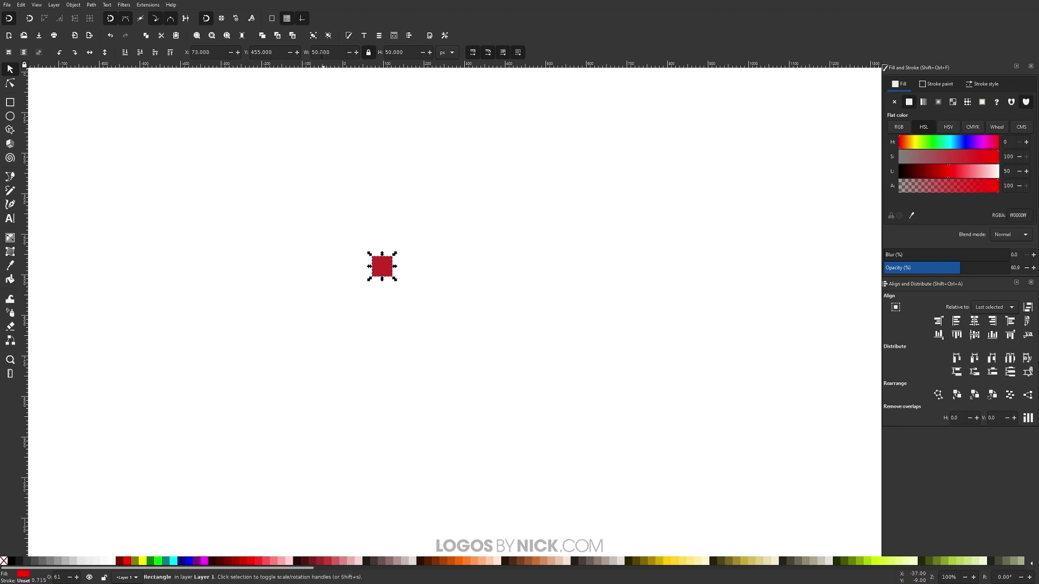
- Resize the red copy to 100 px and lower it beneath the black square
triple_click(321, 52)
text(1)
key(Return)
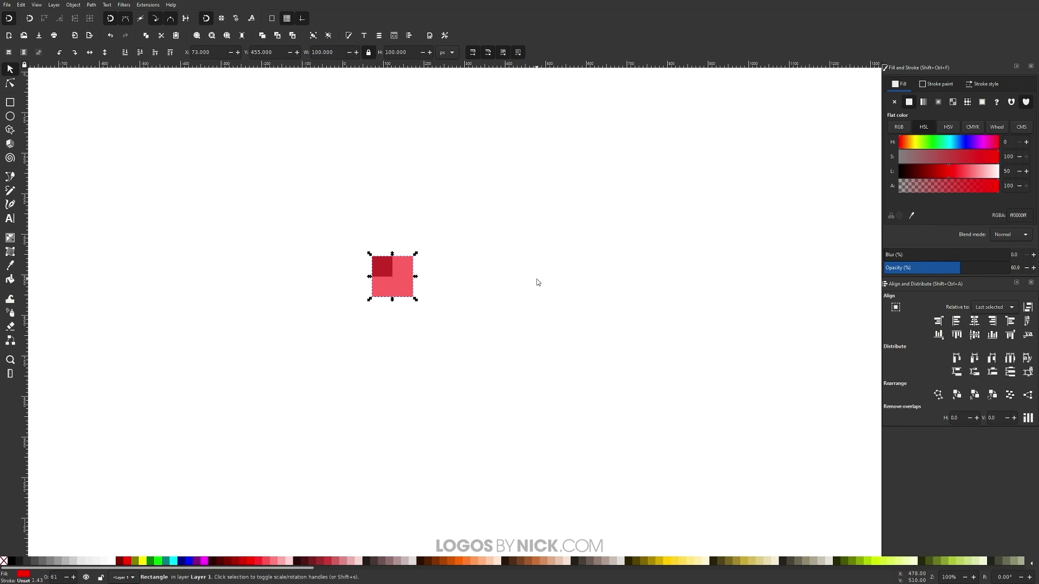
key(Page_Down)
- Center the two squares on each other horizontally and vertically, relative to the last selected object
drag(611, 445, 252, 167)
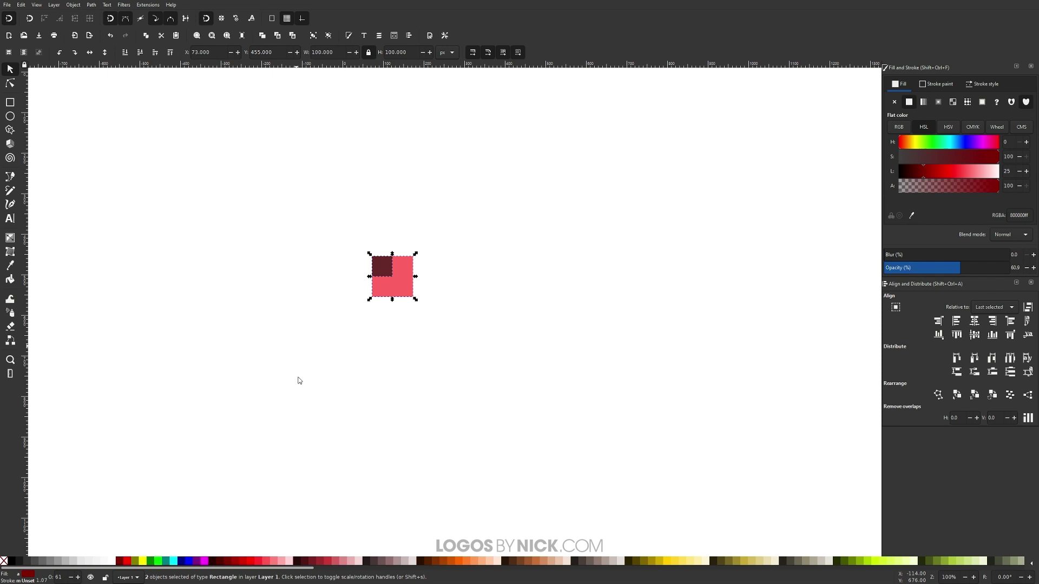
click(976, 323)
click(975, 335)
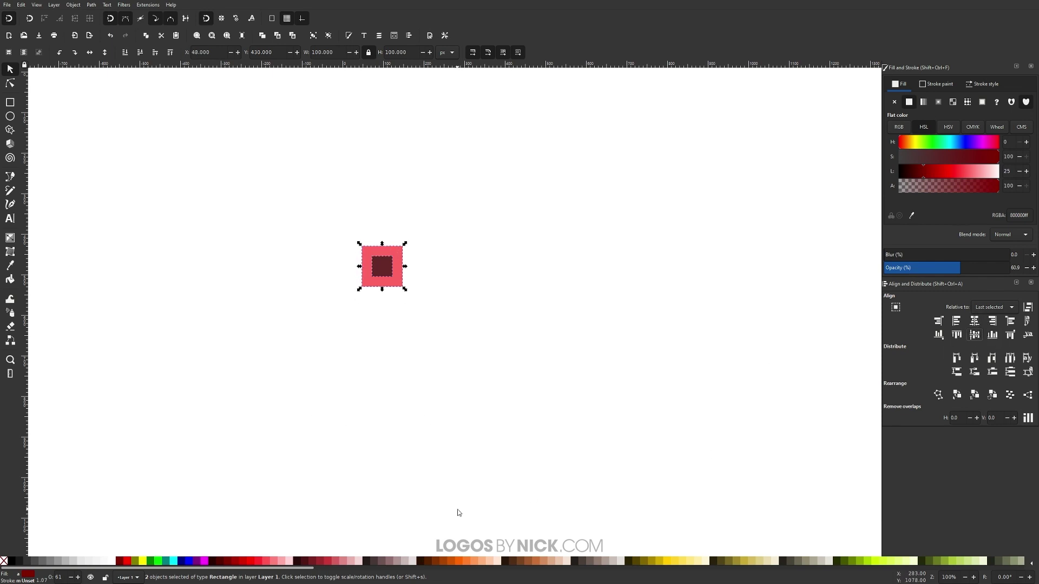
click(1005, 312)
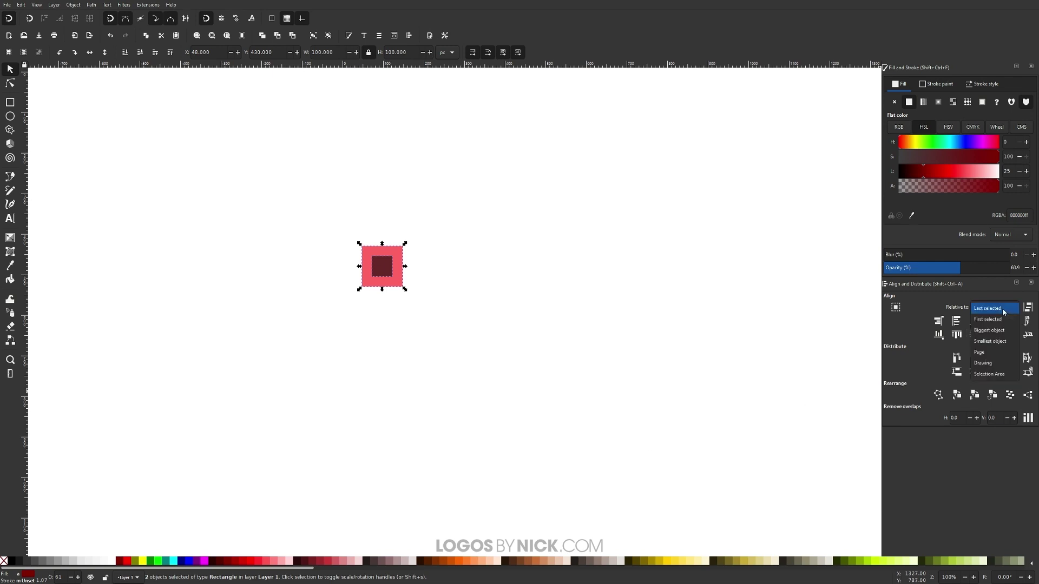
click(994, 309)
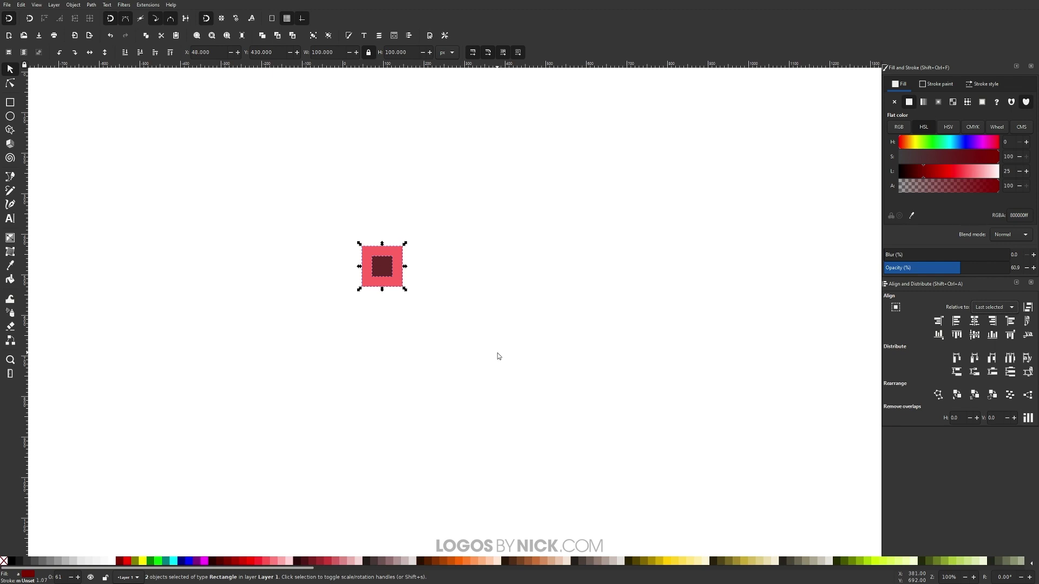
- Duplicate the 100 px red square and fill the copy with black
click(570, 189)
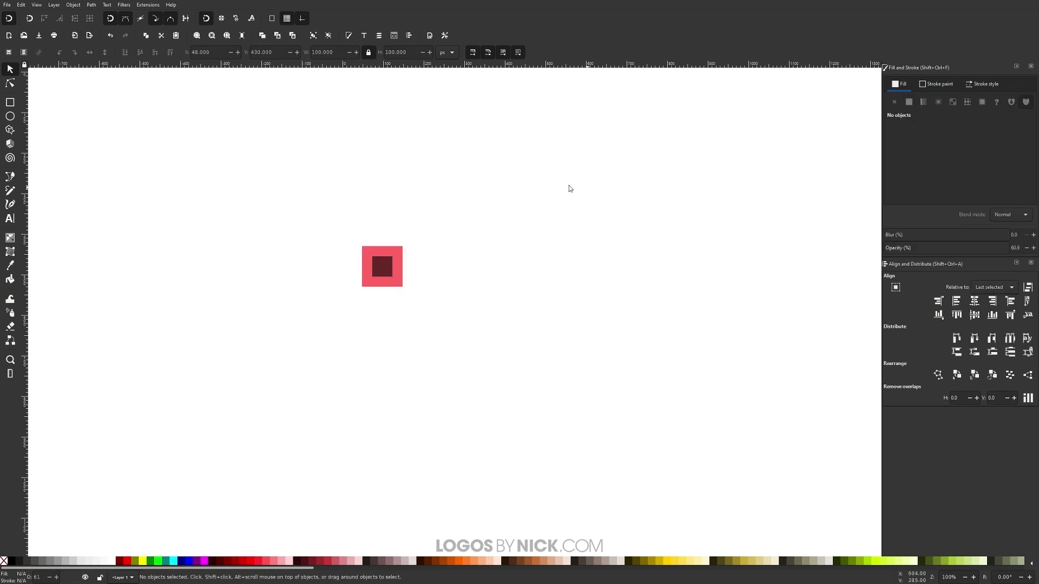
click(379, 288)
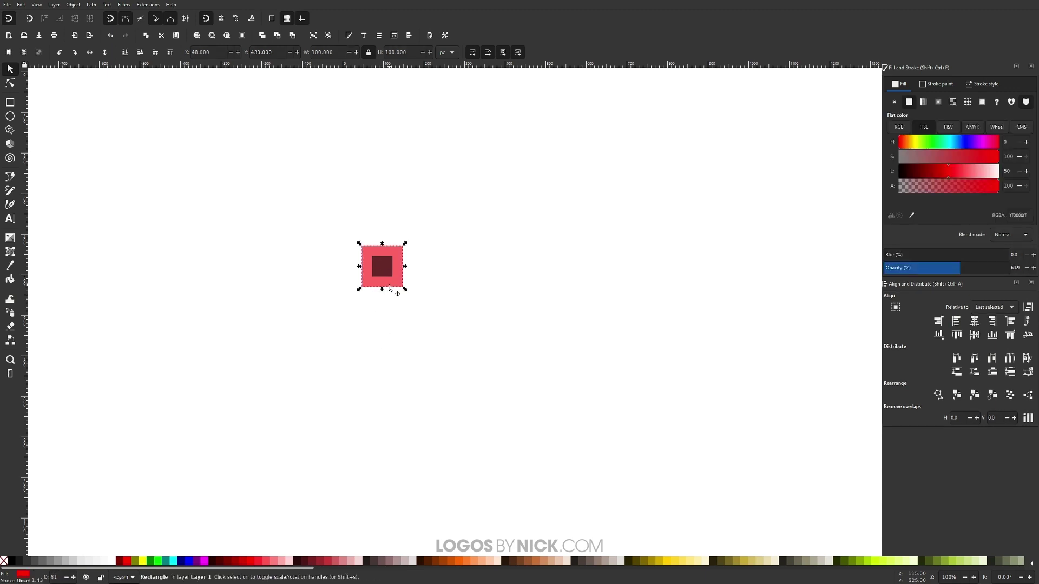
right_click(390, 286)
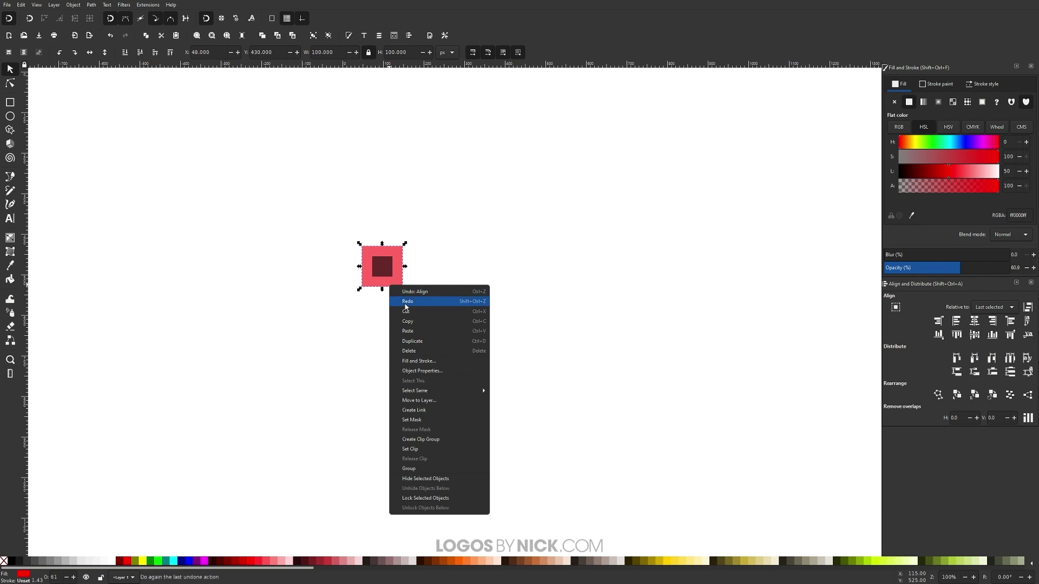
click(367, 288)
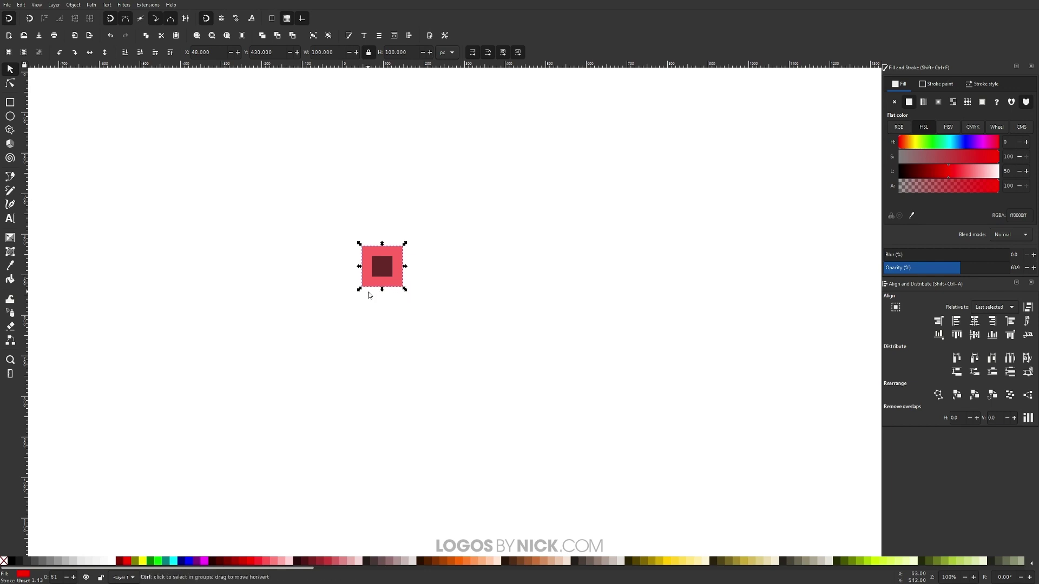
click(12, 563)
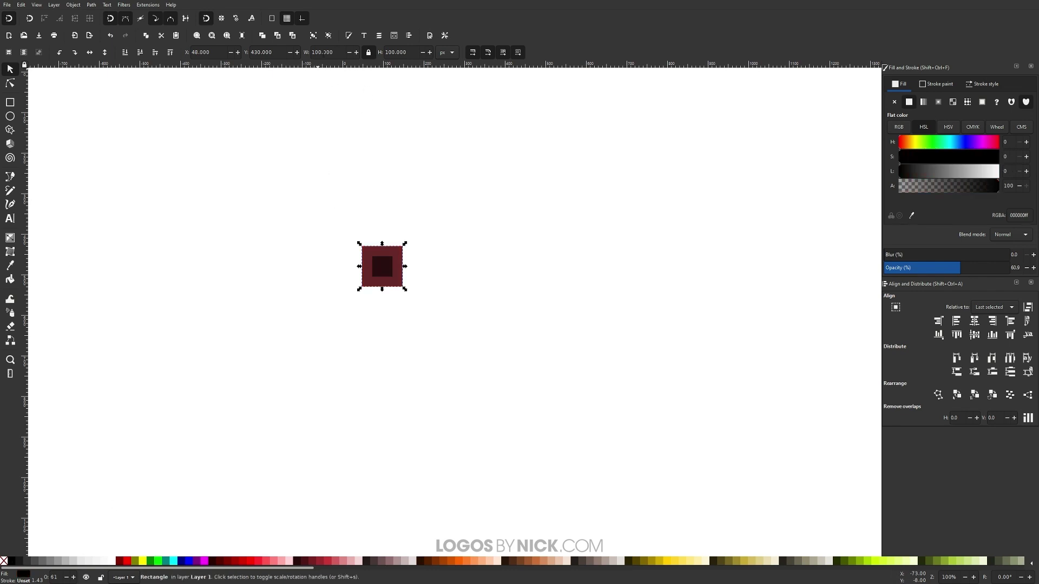
- Resize the new black copy to 150 px and lower it beneath the red square
triple_click(324, 53)
text(150)
key(Return)
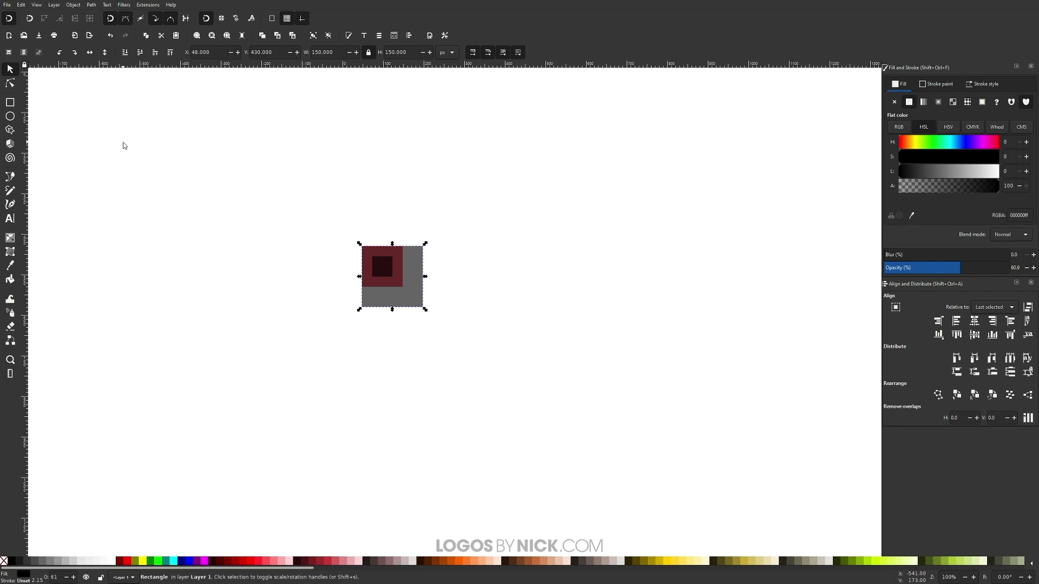
key(Page_Down)
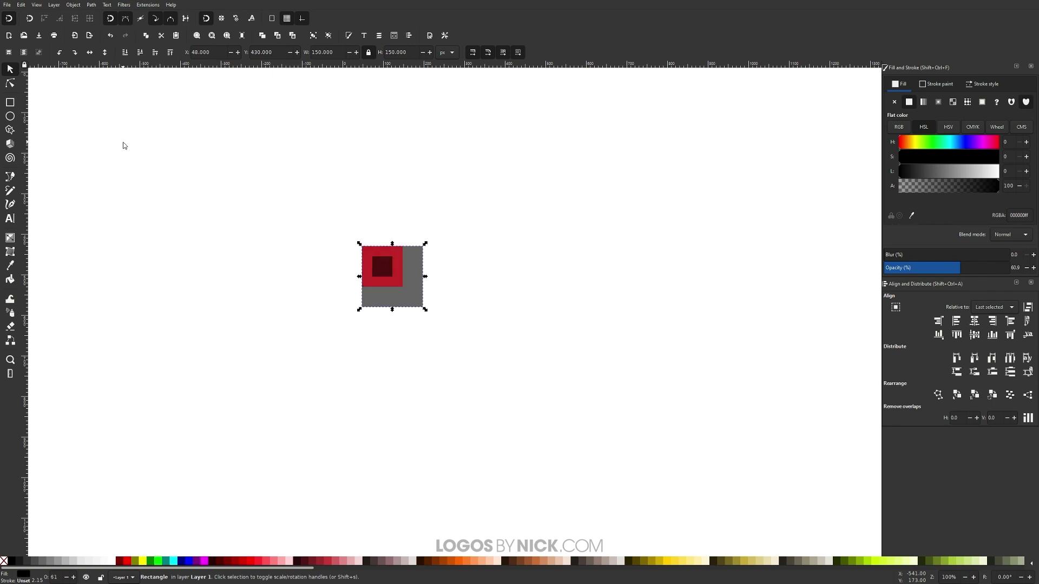
- Center all three squares on each other horizontally and vertically, relative to the last selected object
drag(546, 403, 243, 165)
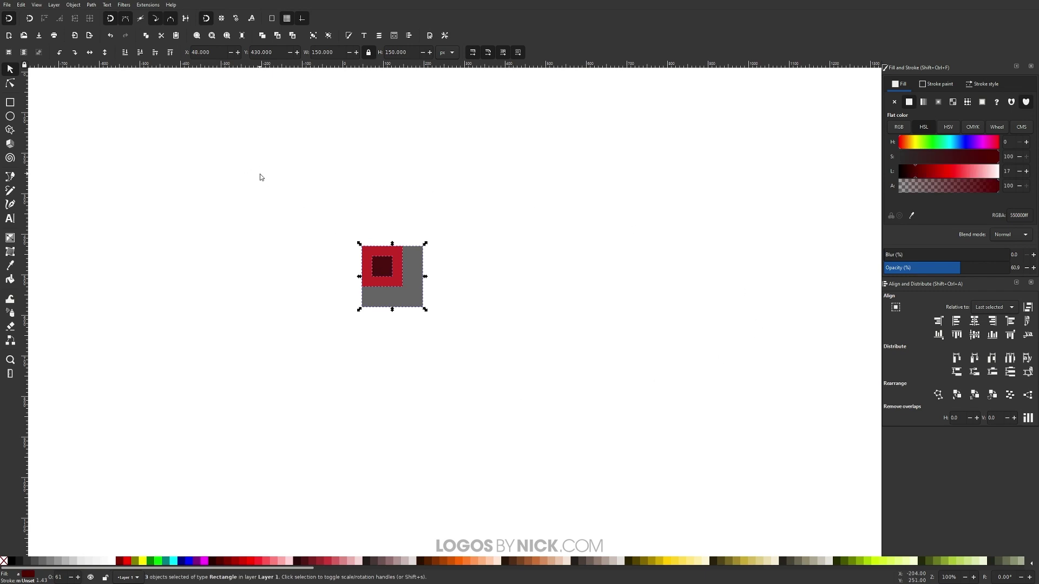
click(975, 321)
click(974, 335)
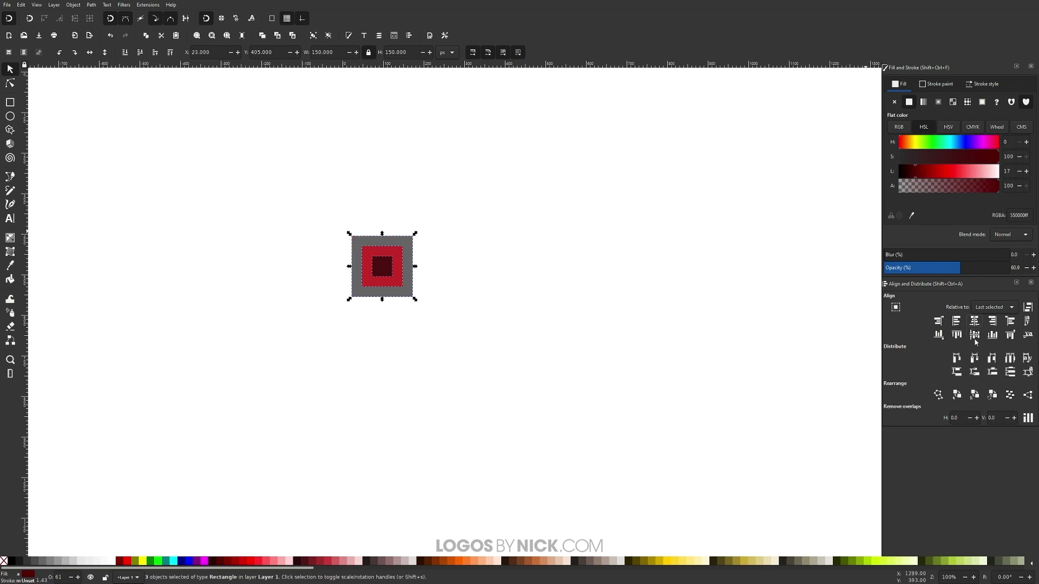
click(607, 230)
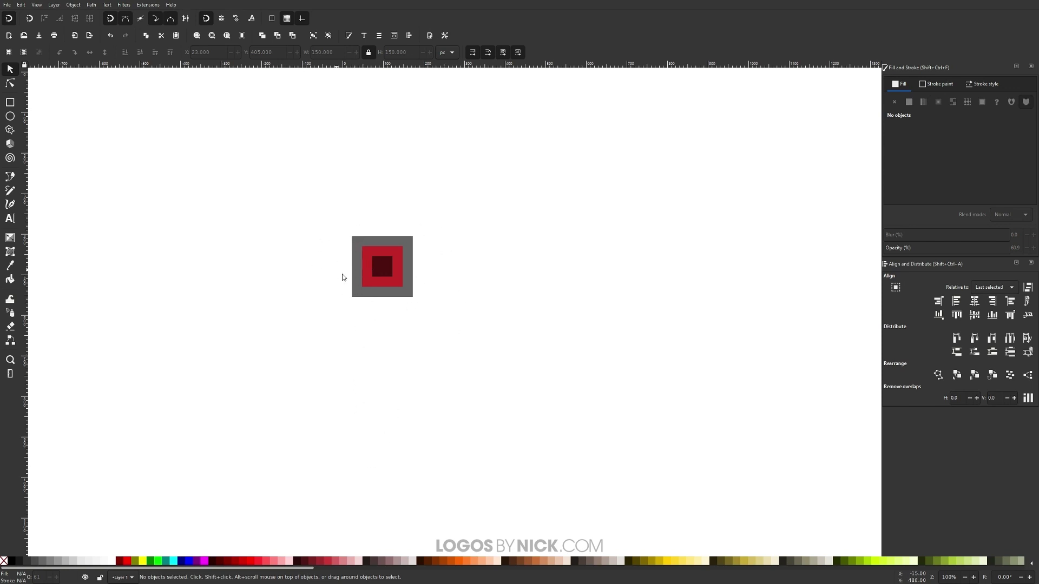
- Draw a 25 × 125 px rectangle from the outer square's top-left corner to the red square's bottom-left corner
ctrl+scroll(367, 263, up, 1)
ctrl+scroll(366, 264, up, 2)
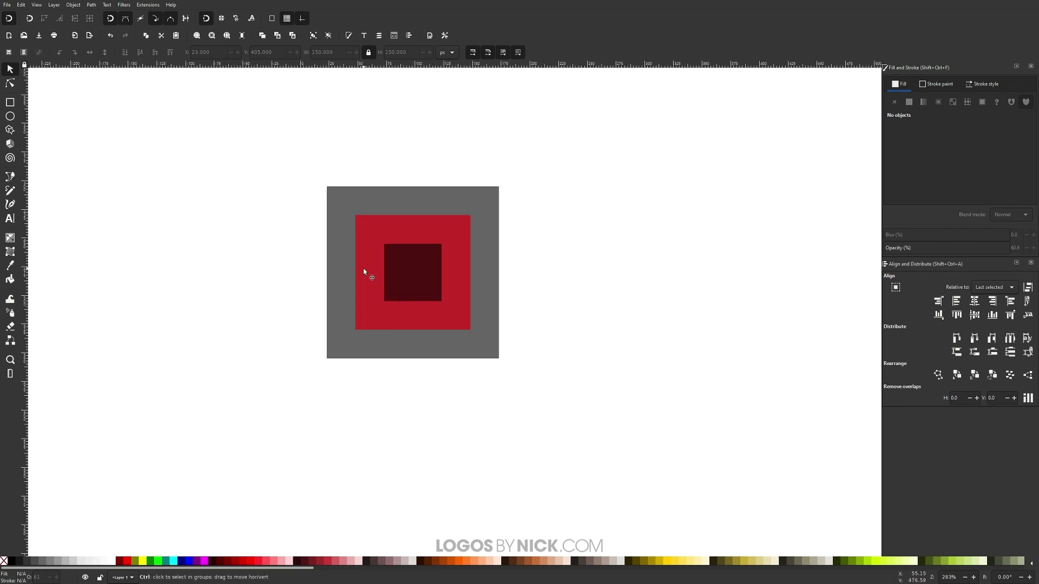
drag(424, 292, 414, 312)
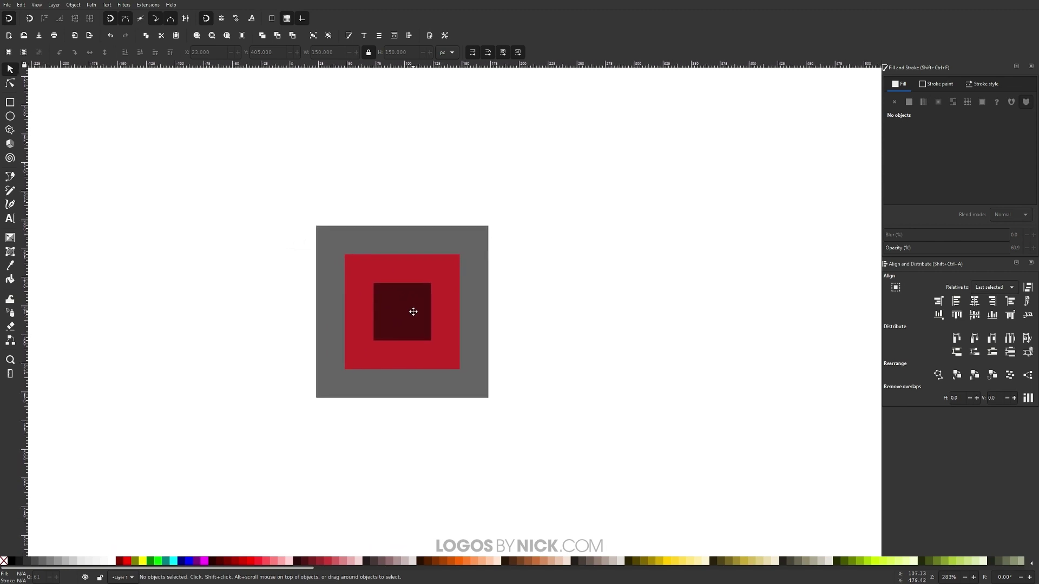
click(10, 102)
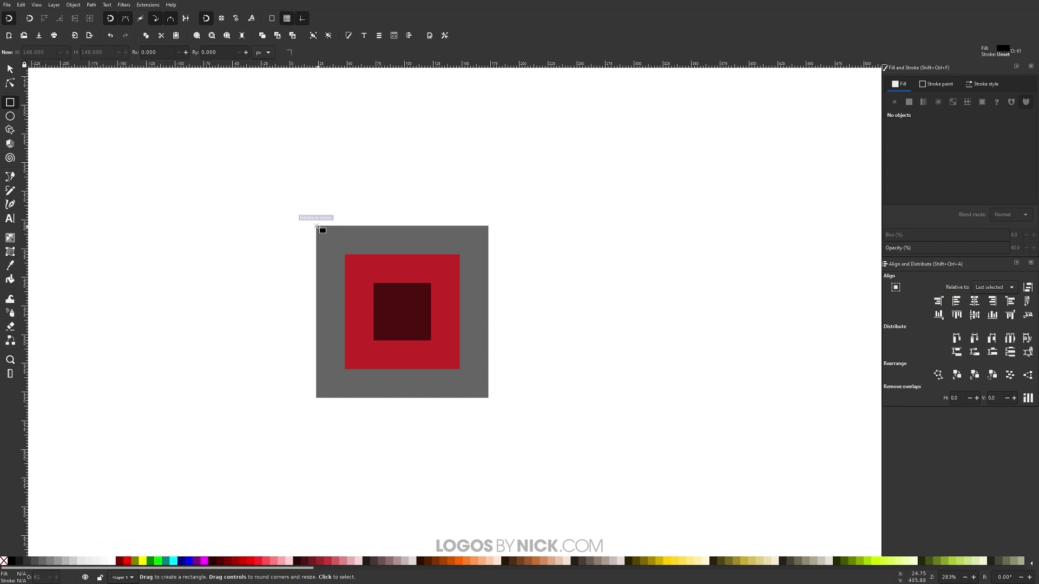
mouse_move(317, 226)
mouse_down()
mouse_move(338, 290)
mouse_move(343, 371)
mouse_up()
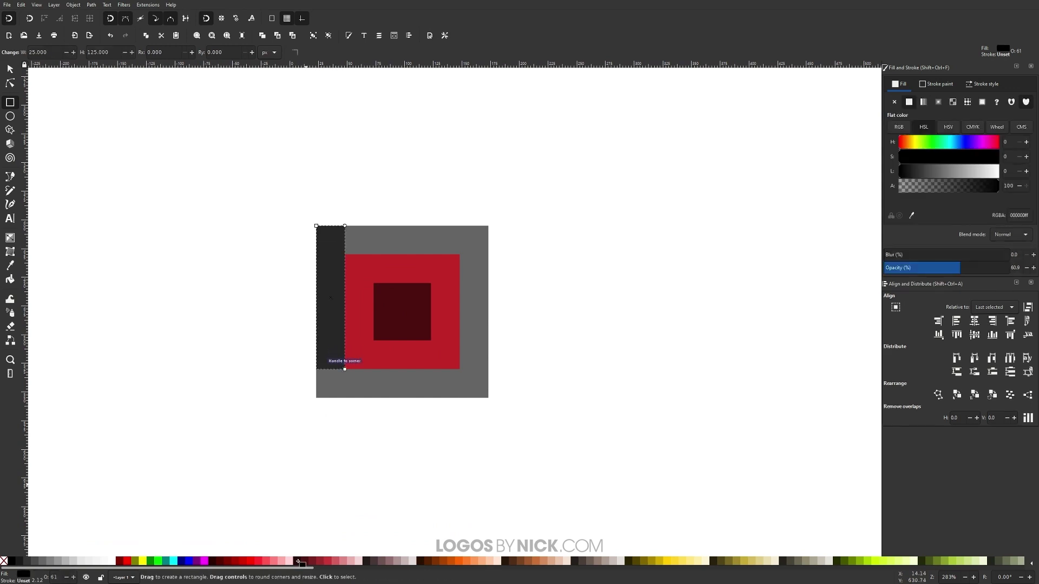
- Convert the narrow rectangle to a path and stretch it downward to a height of about 366 px
drag(448, 457, 362, 350)
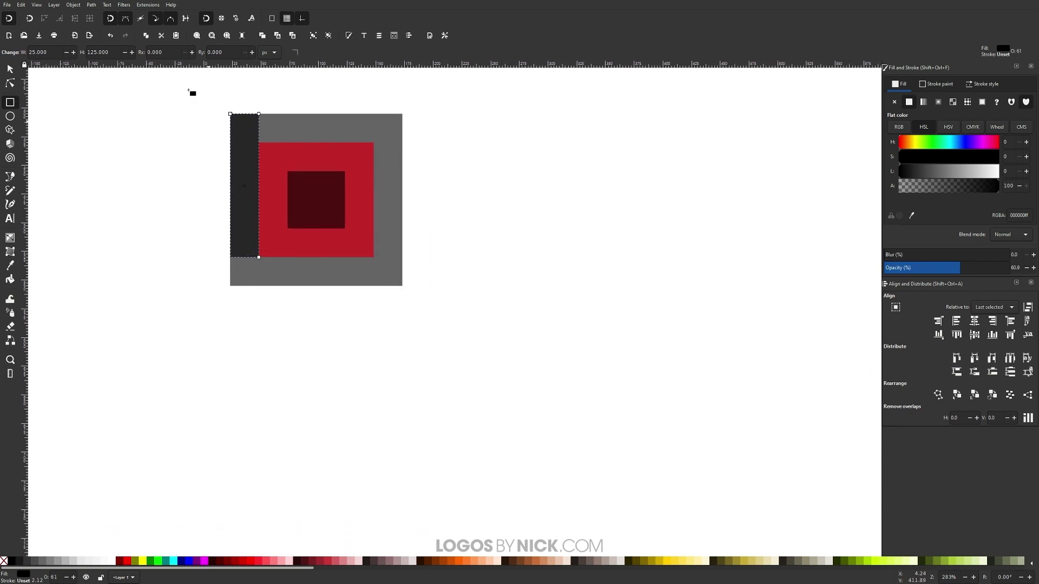
click(74, 5)
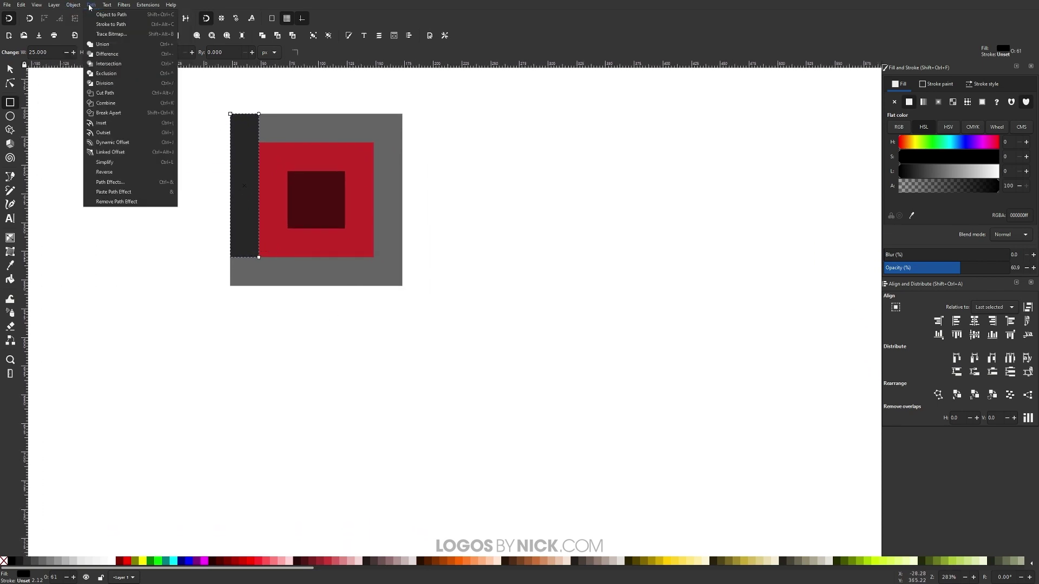
click(99, 16)
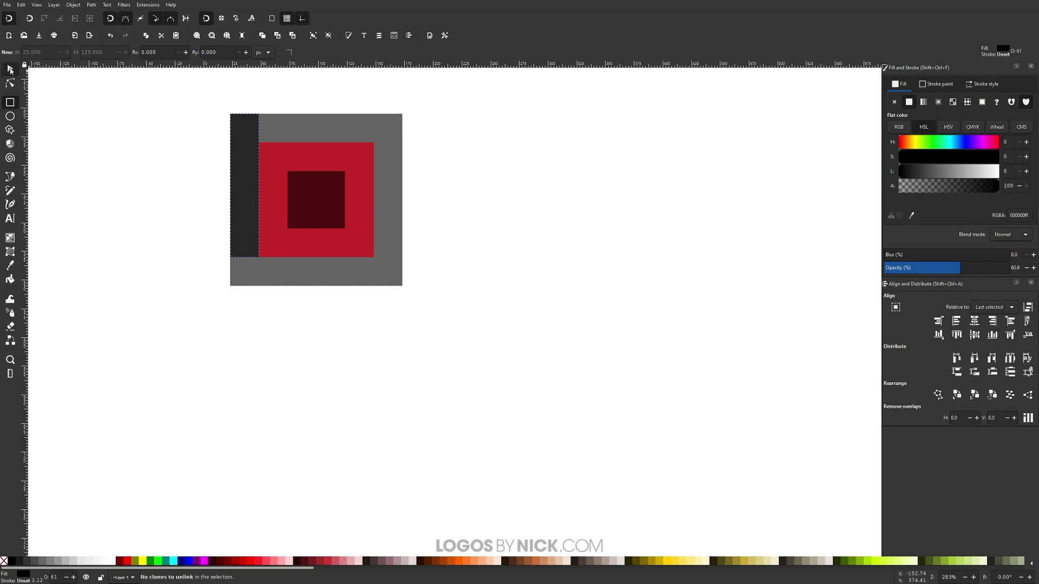
click(10, 69)
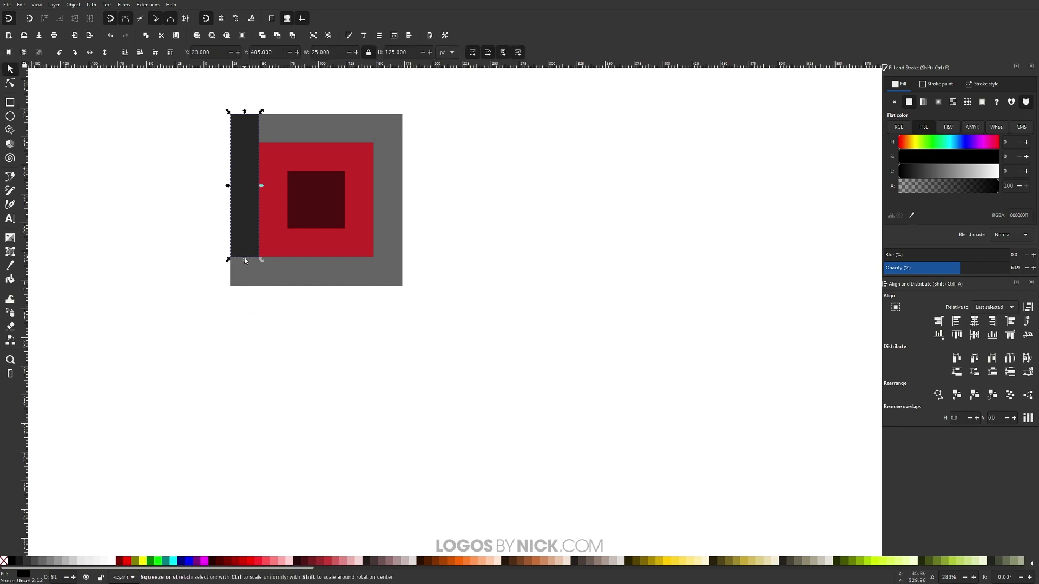
drag(244, 262, 232, 536)
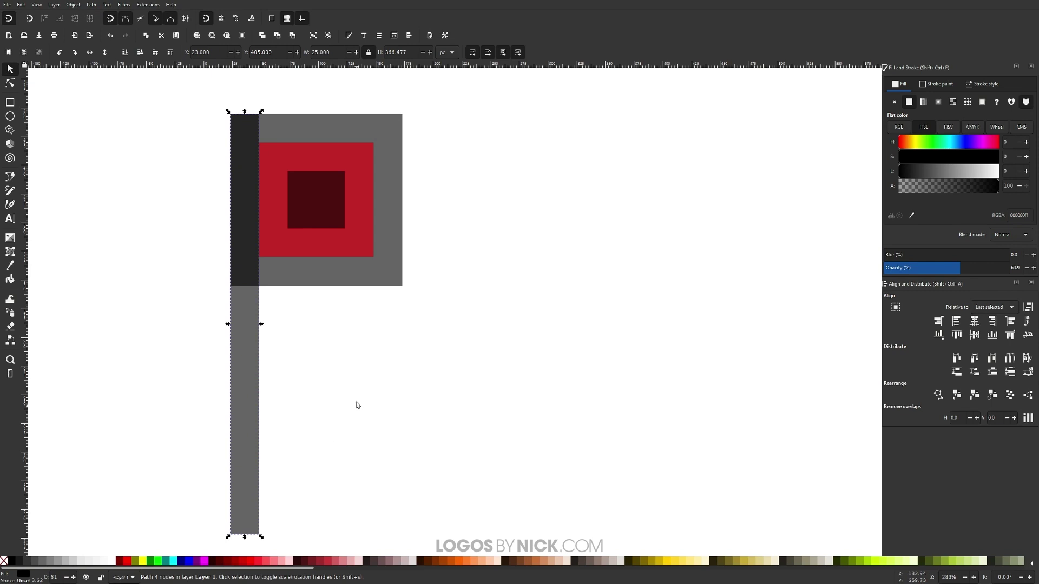
- Duplicate the vertical bar and align the copy's left edge with the left edge of the innermost 50 px square
scroll(404, 385, down, 3)
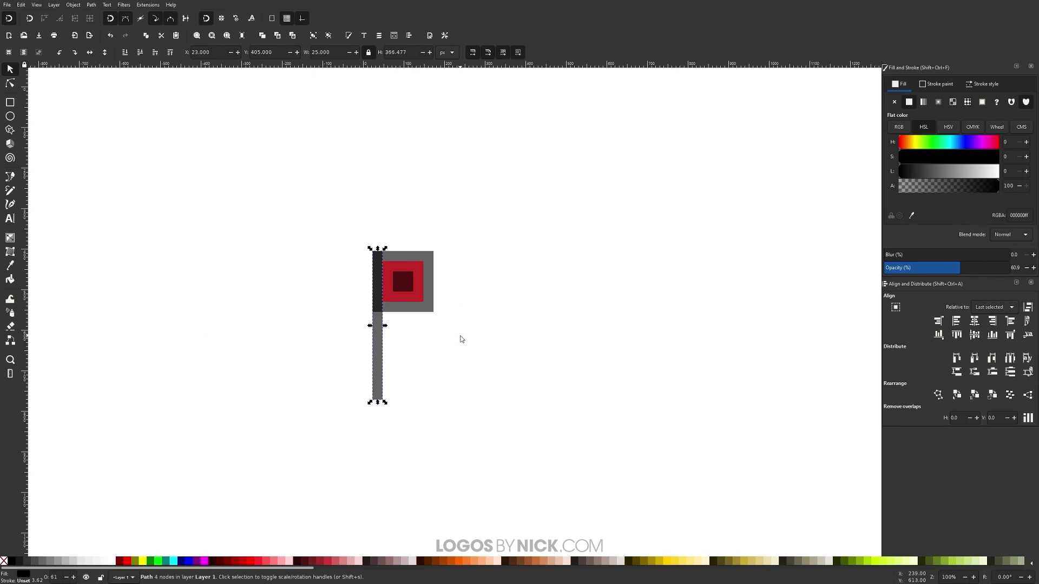
key(ctrl+d)
key(shift)
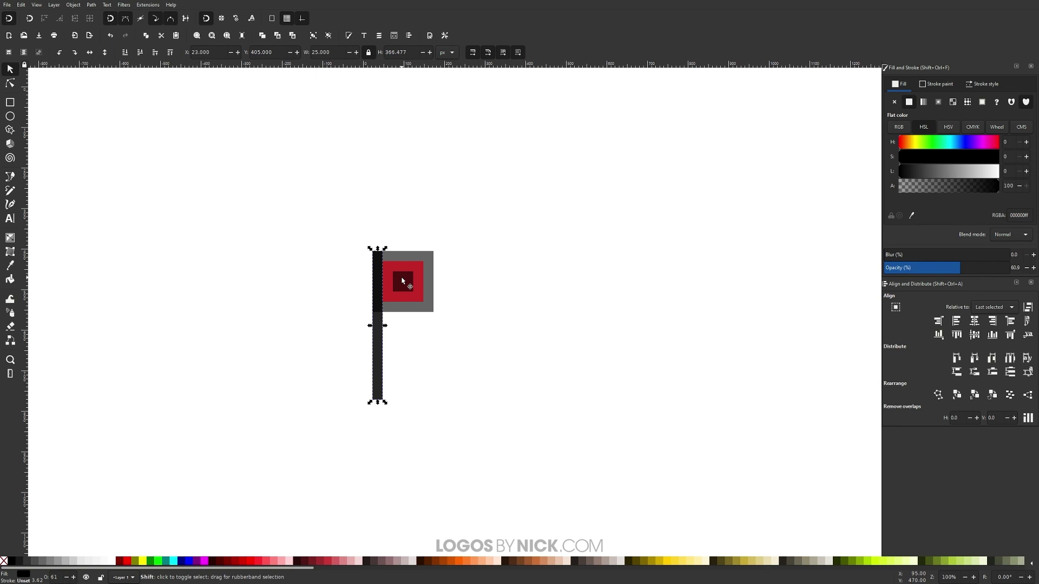
shift+click(402, 280)
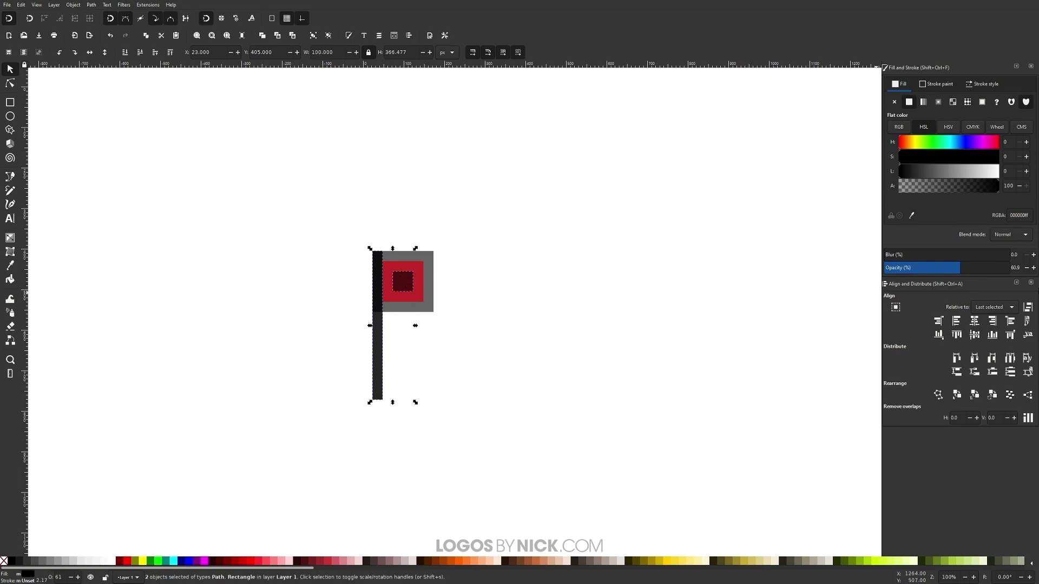
click(956, 322)
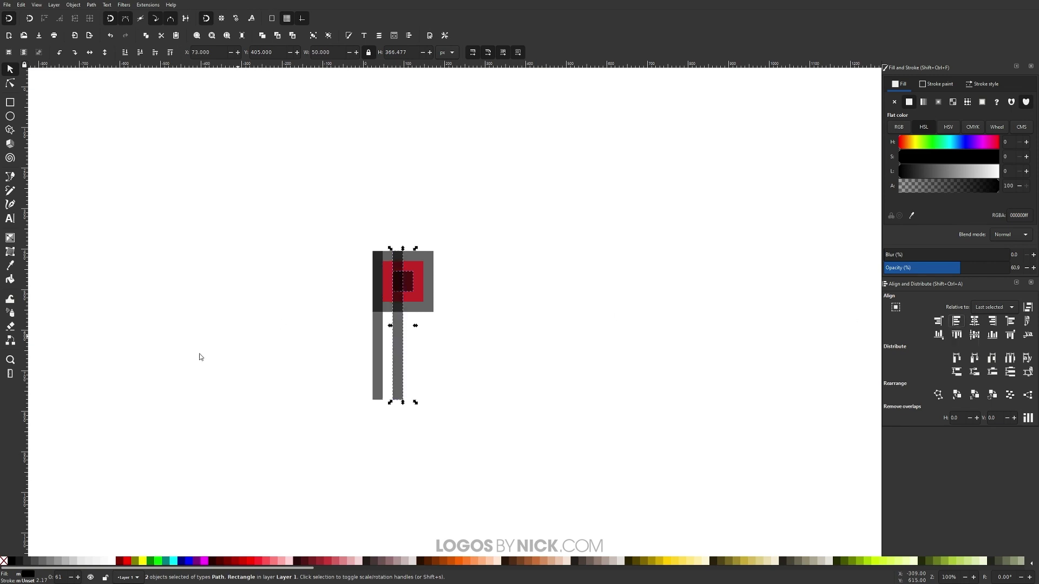
click(578, 255)
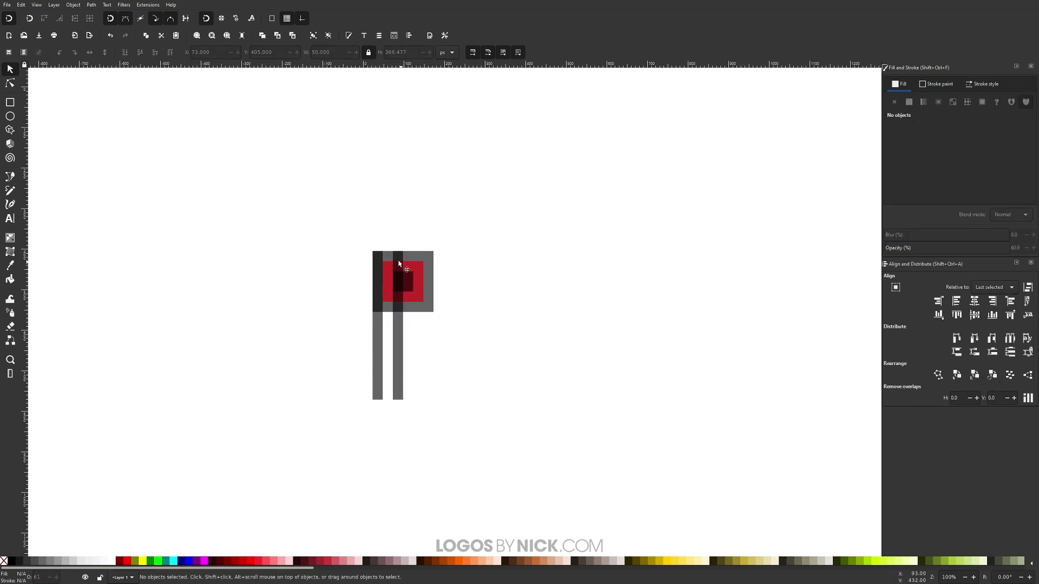
- Duplicate the leftmost vertical bar and rotate the copy 90 degrees clockwise
click(379, 348)
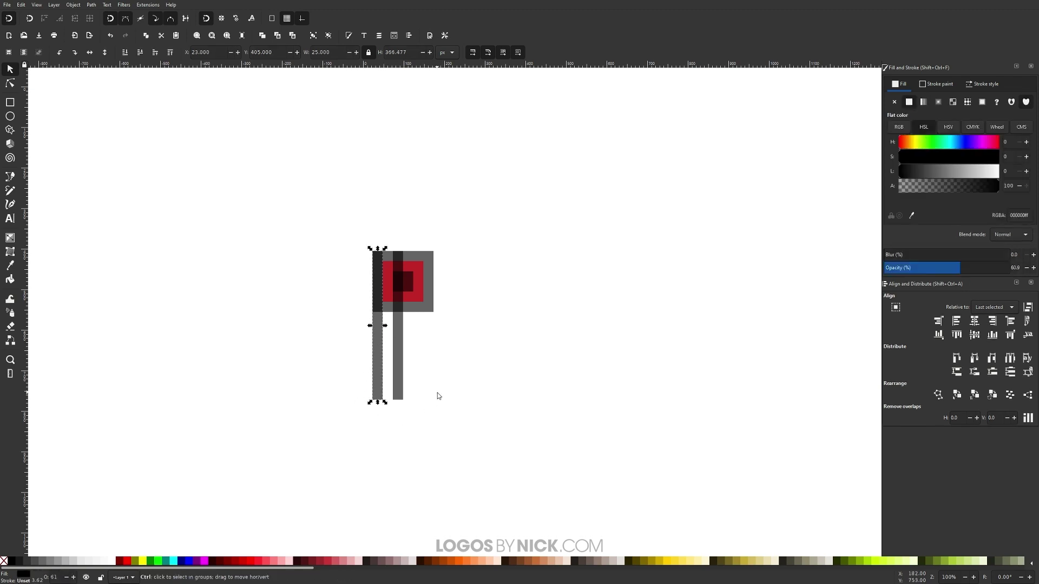
key(ctrl+d)
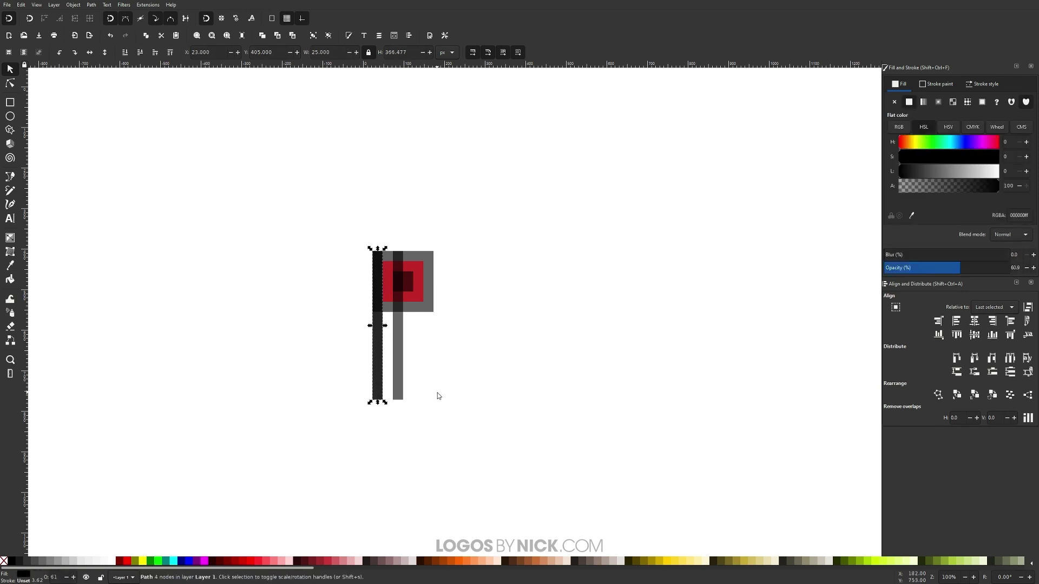
click(75, 53)
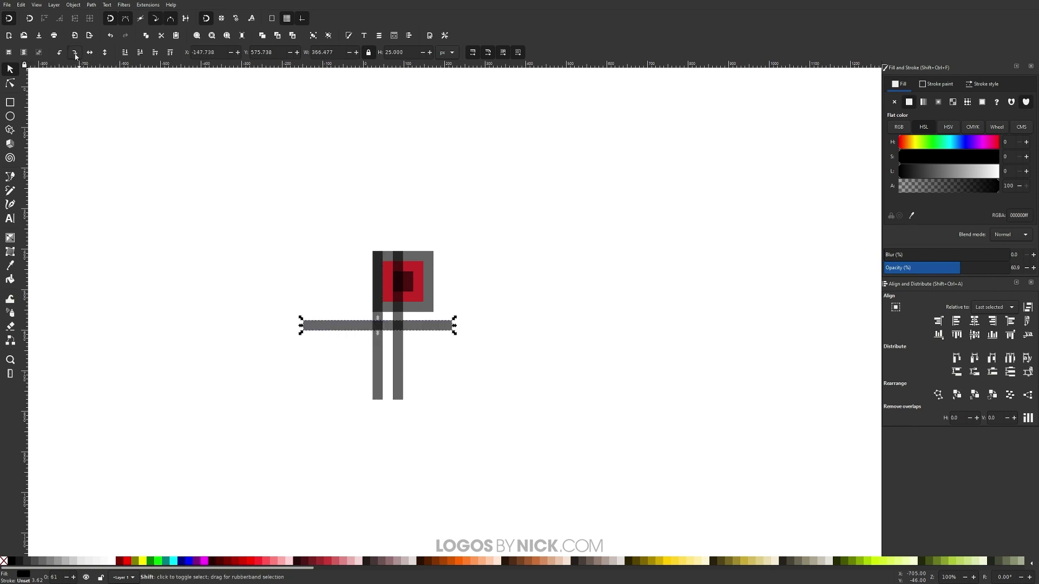
- Align the horizontal bar with the top and left edges of the 150 px square
shift+click(430, 261)
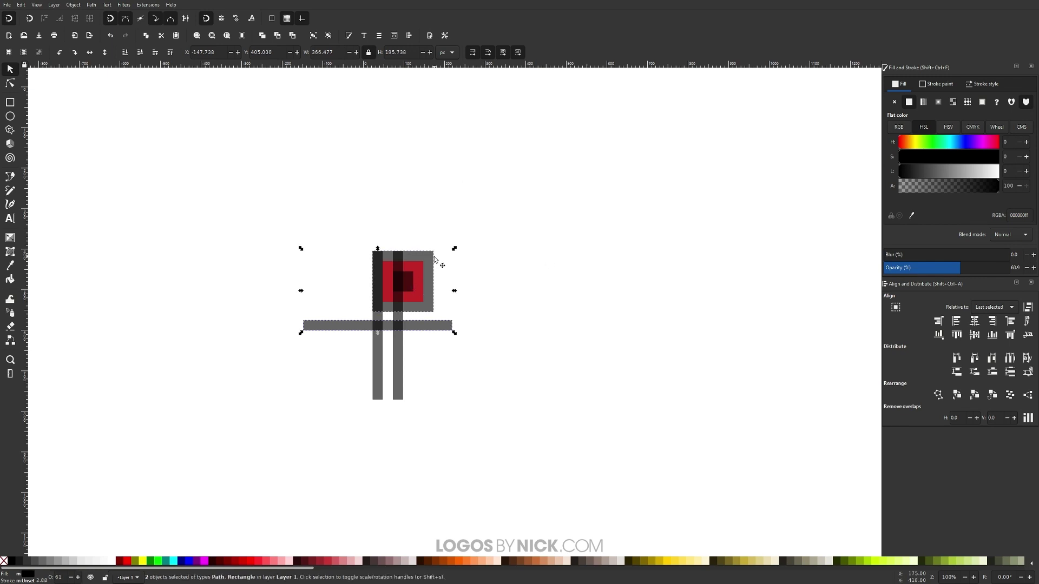
click(958, 335)
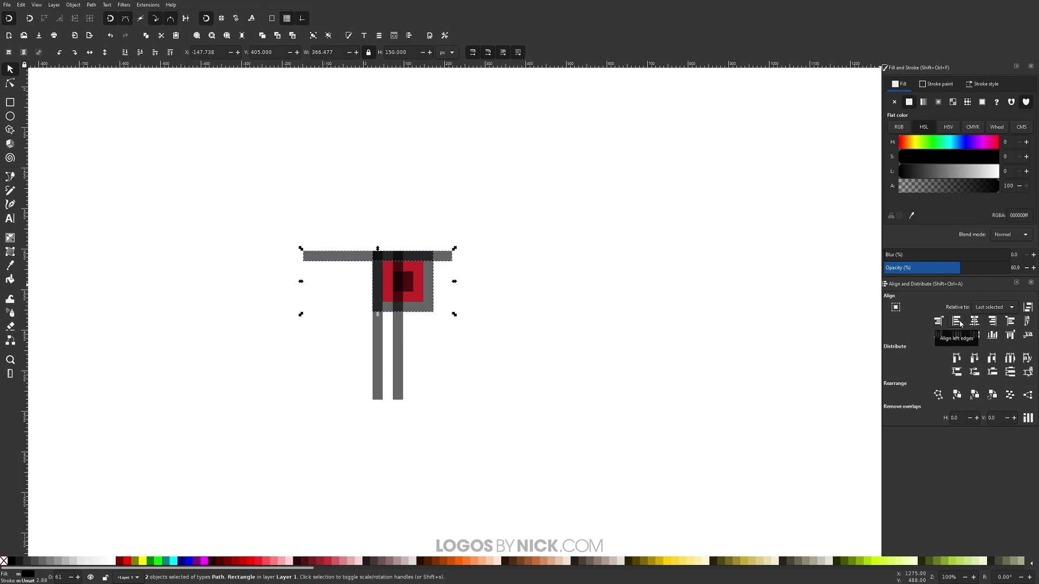
click(959, 322)
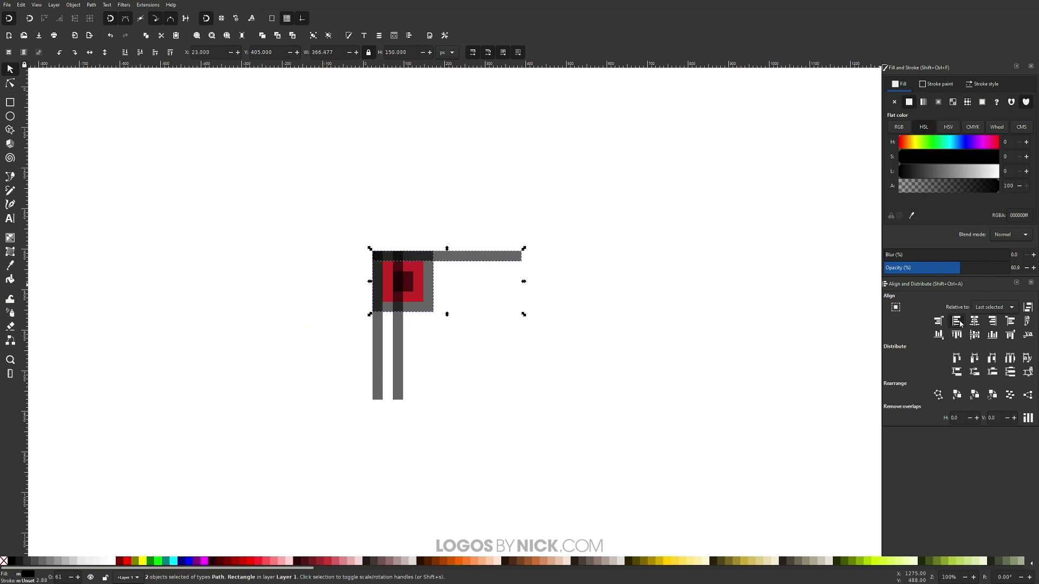
click(652, 256)
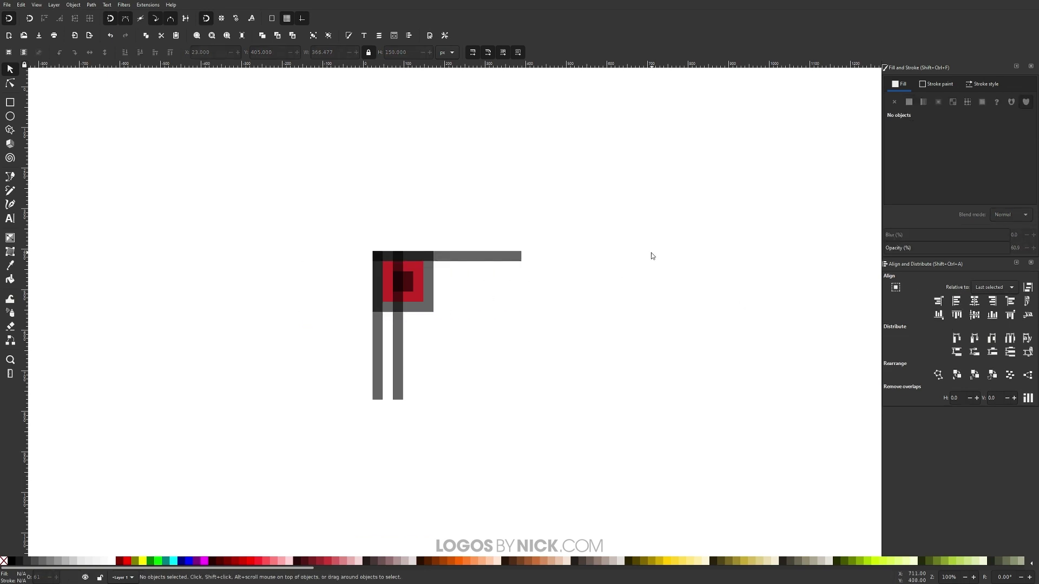
- Duplicate the horizontal bar and align the copy's top edge with the top of the innermost 50 px square
click(487, 257)
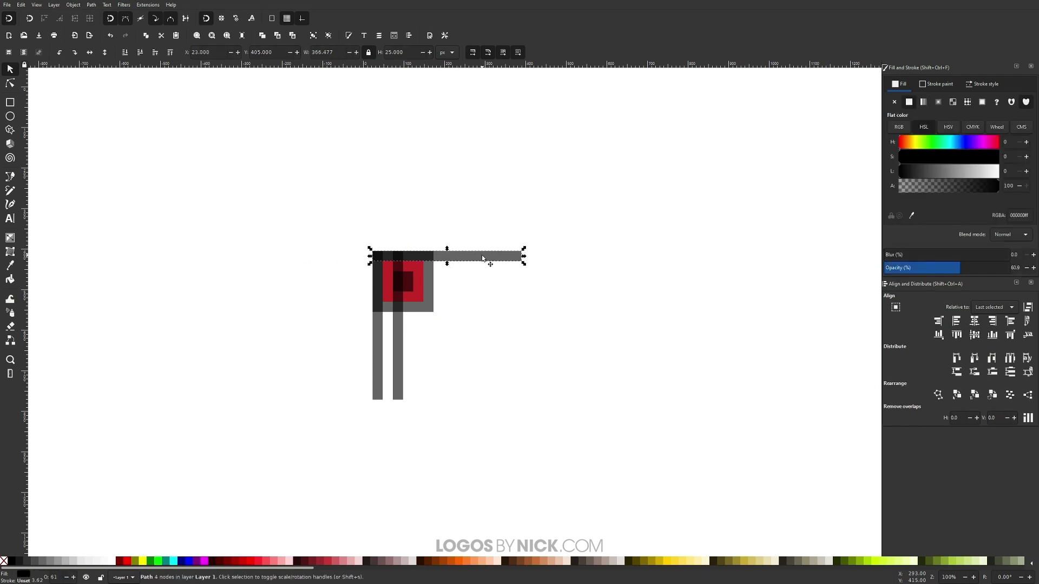
key(ctrl+d)
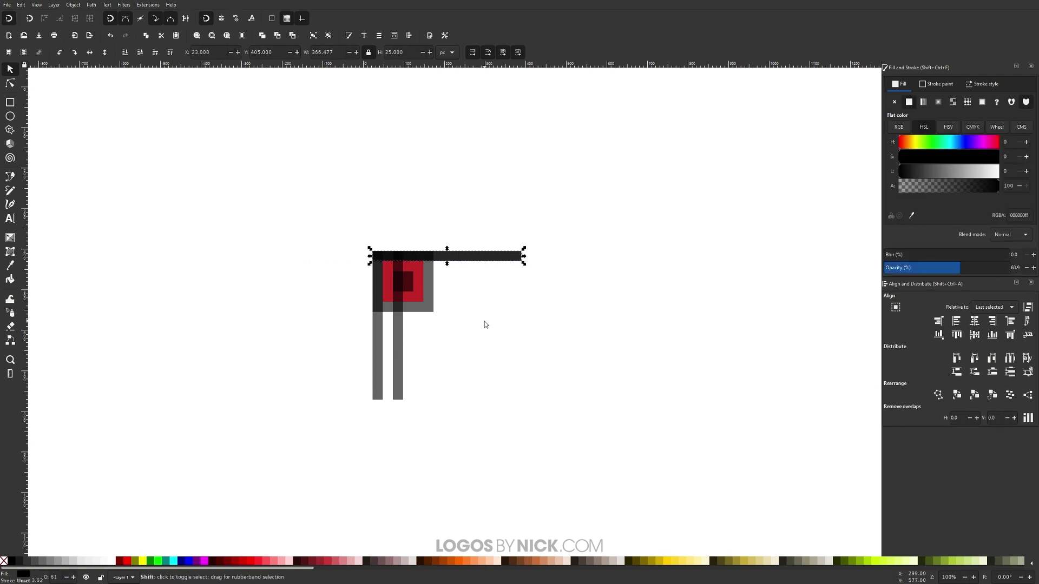
shift+click(414, 287)
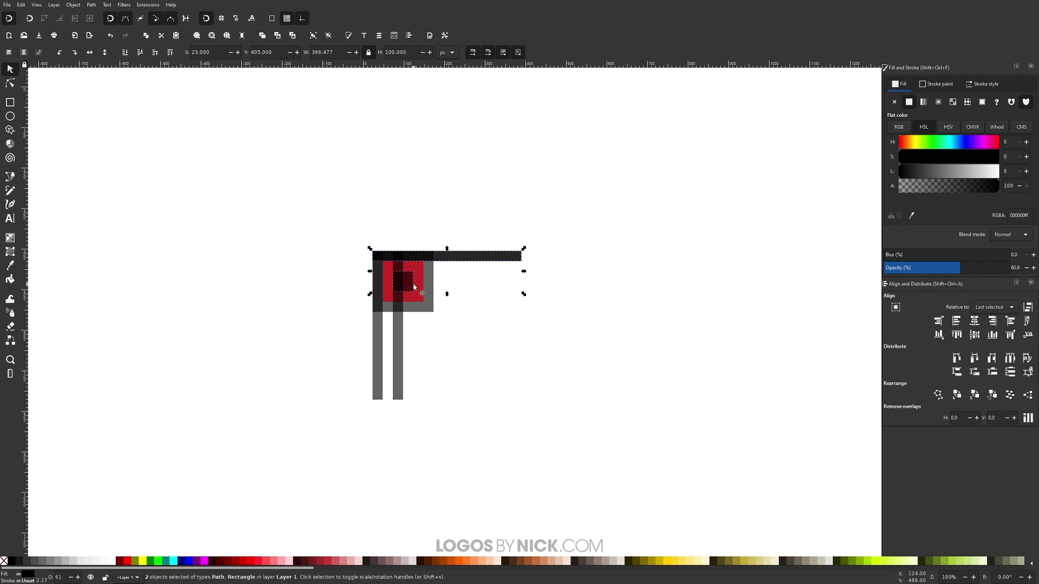
click(956, 337)
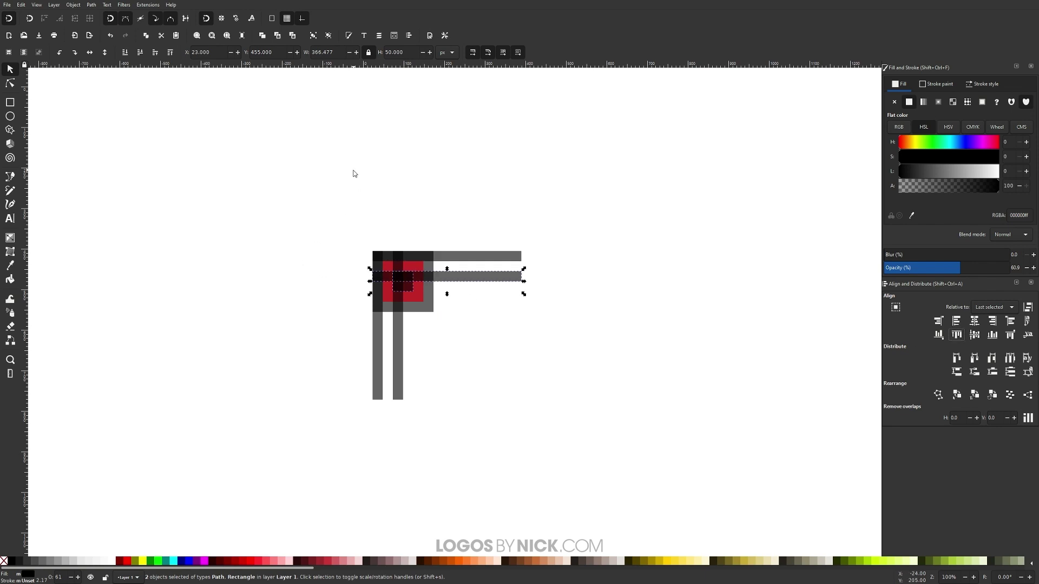
click(501, 322)
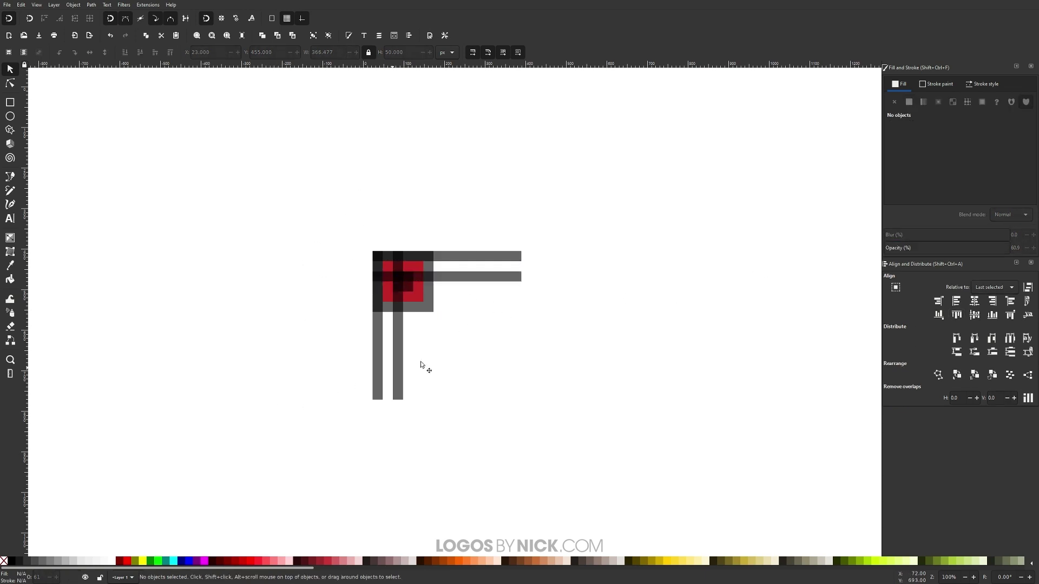
- Duplicate the outer 150 px square and fill the copy with red
click(433, 311)
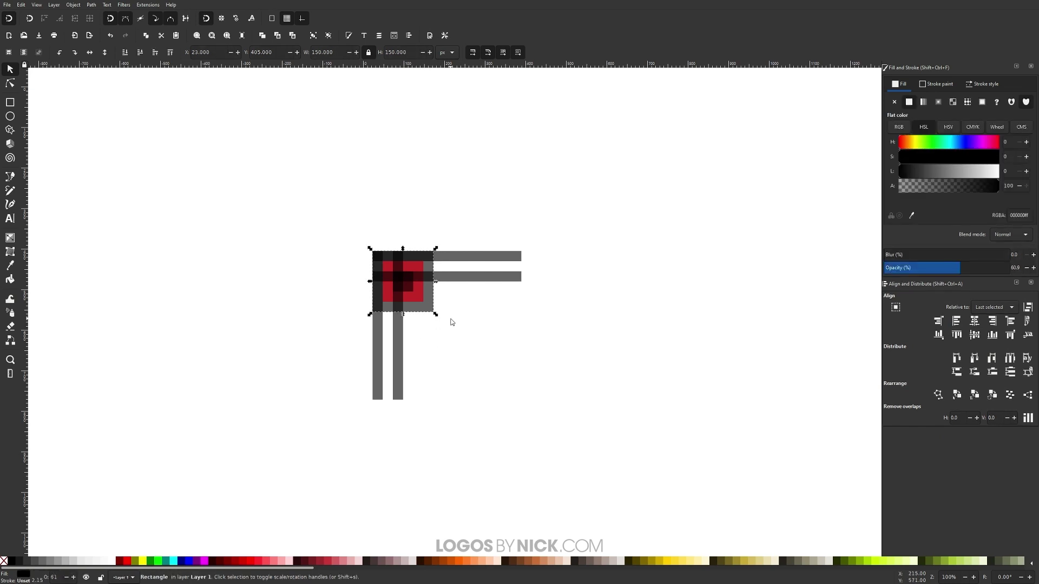
key(ctrl)
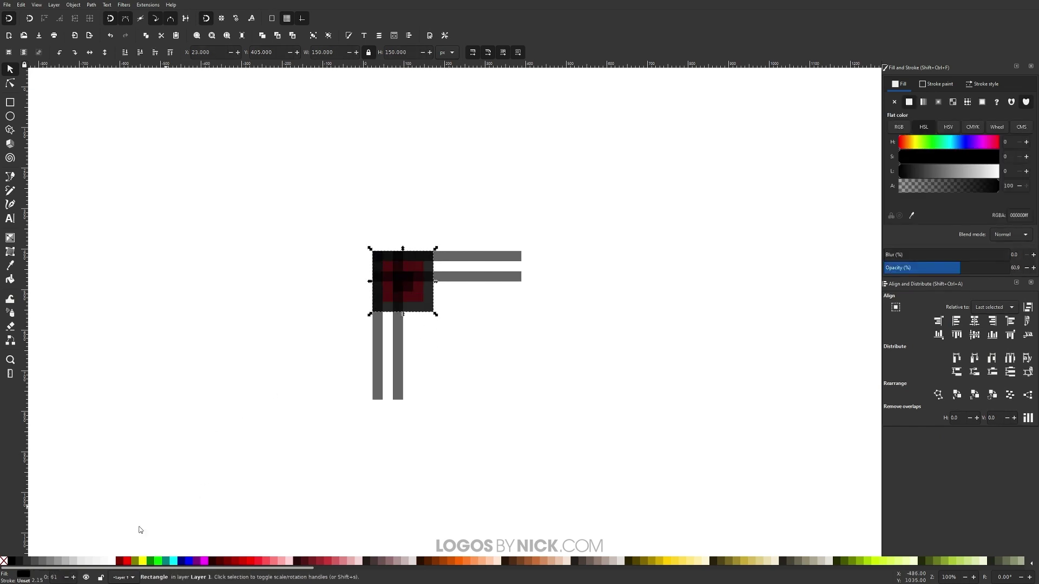
click(130, 562)
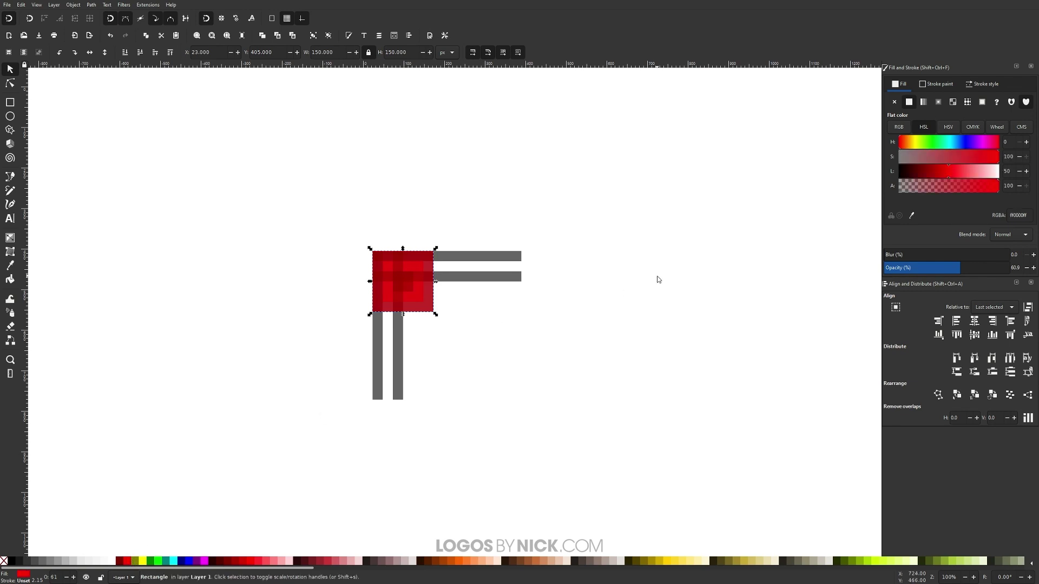
- Resize the new red copy to 200 px with its proportions locked
double_click(319, 52)
text(200)
key(Return)
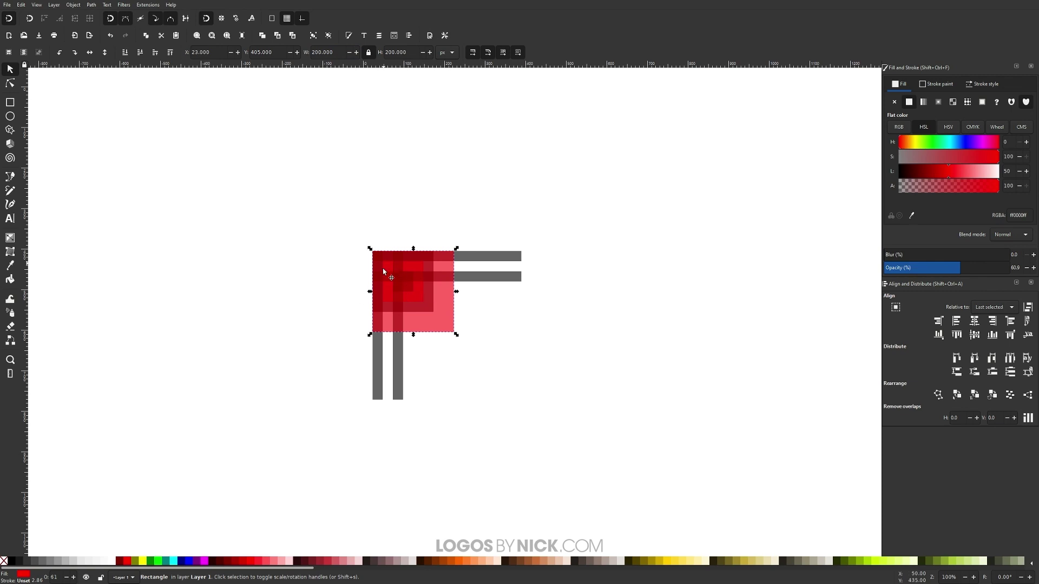
- Center the 200 px red square horizontally and vertically on the 150 px square
drag(440, 306, 287, 307)
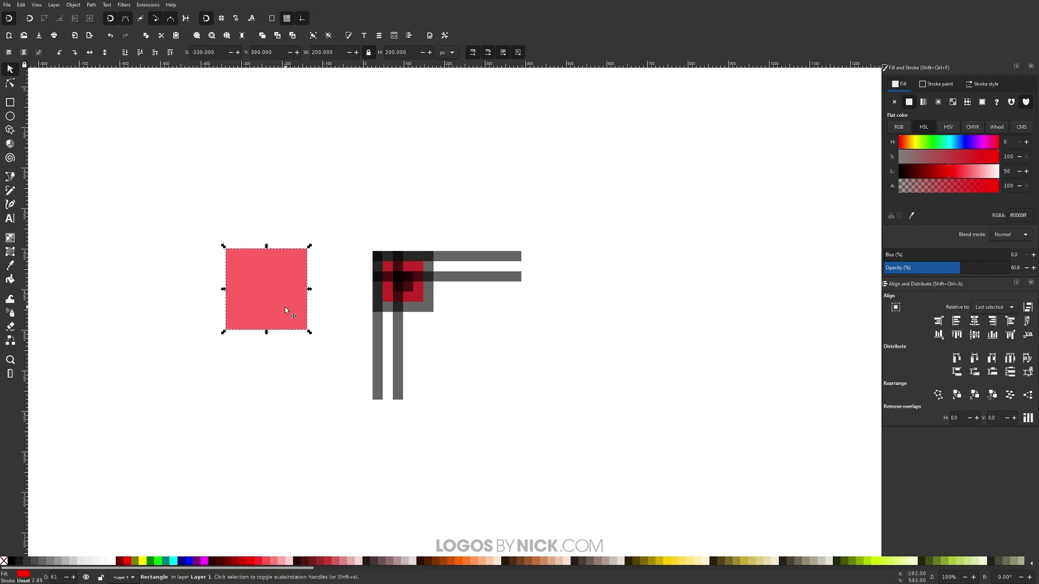
shift+click(431, 310)
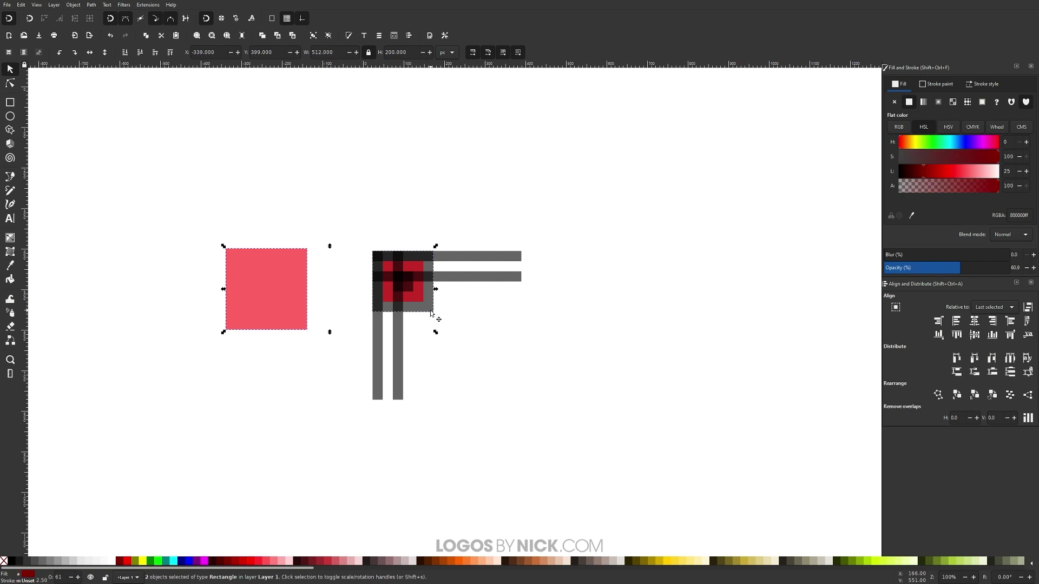
click(977, 321)
click(974, 335)
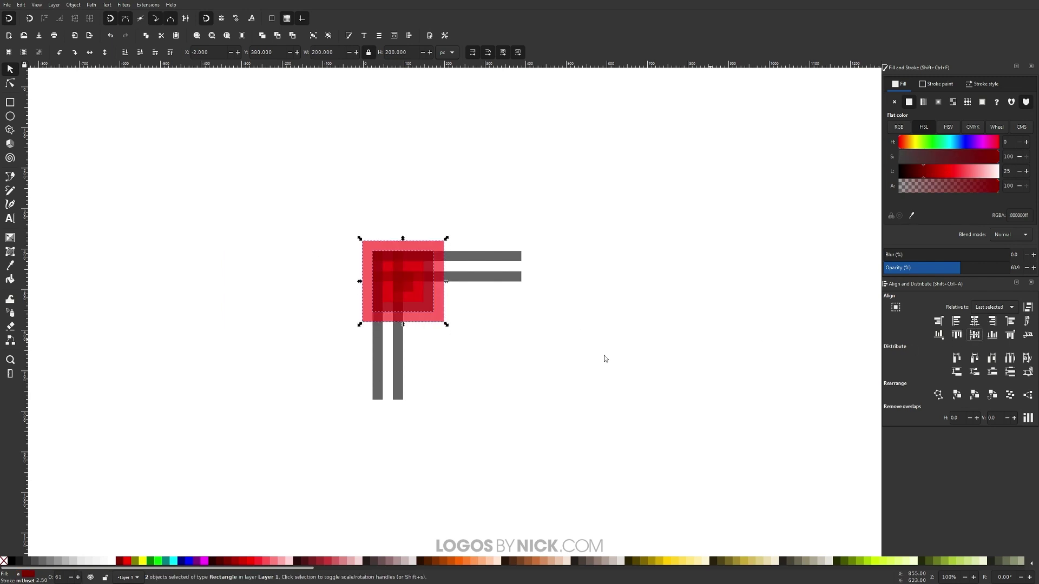
click(522, 267)
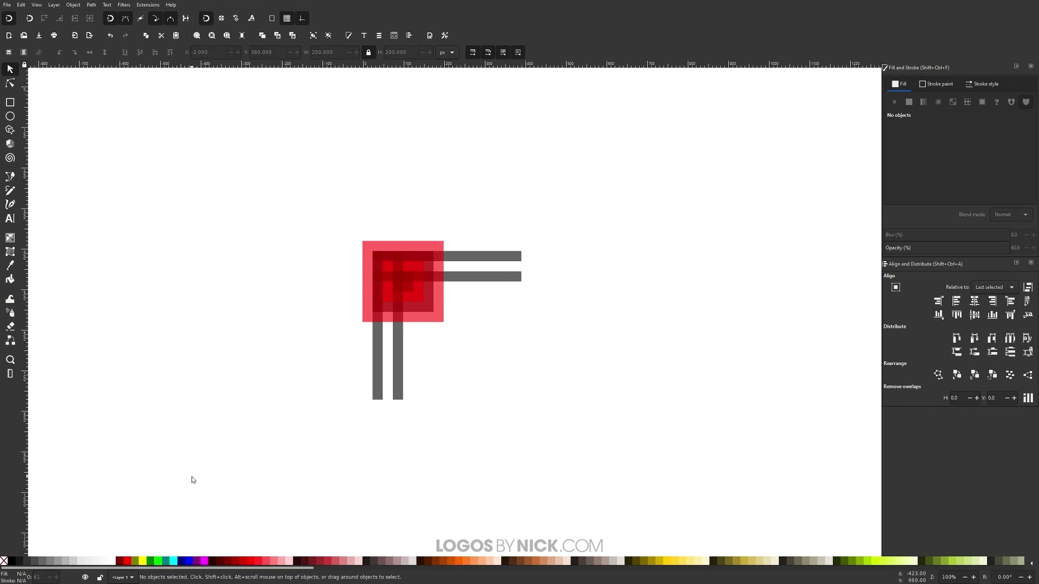
- Duplicate the 200 px red square and subtract the copy from the inner vertical bar with Difference
click(386, 246)
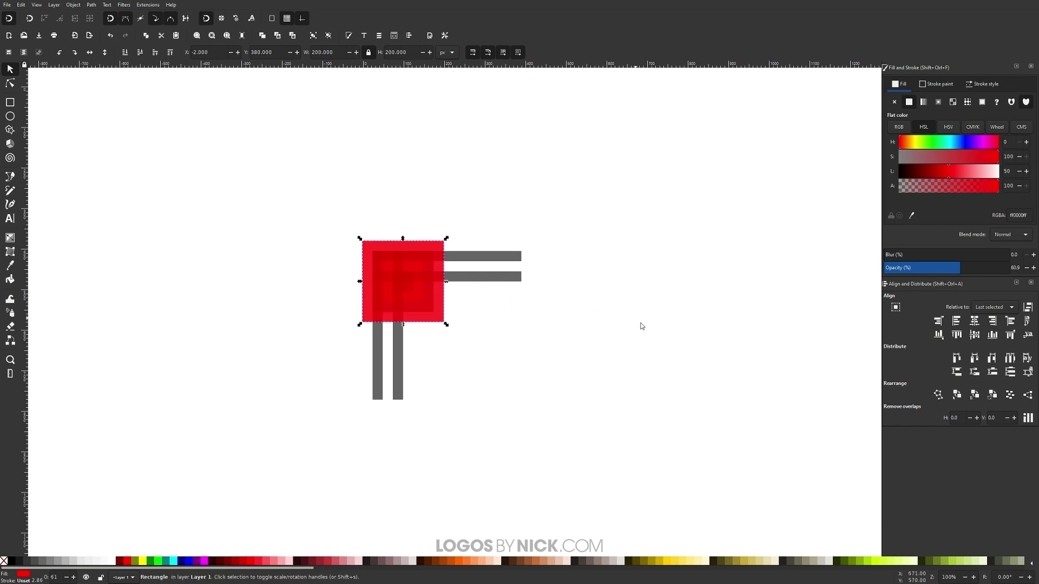
key(shift)
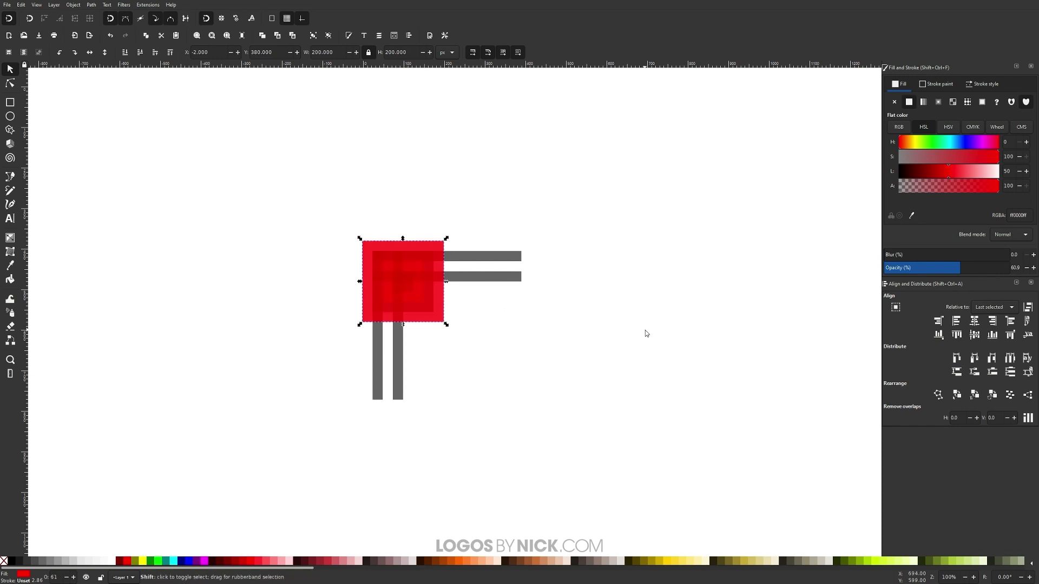
shift+click(397, 350)
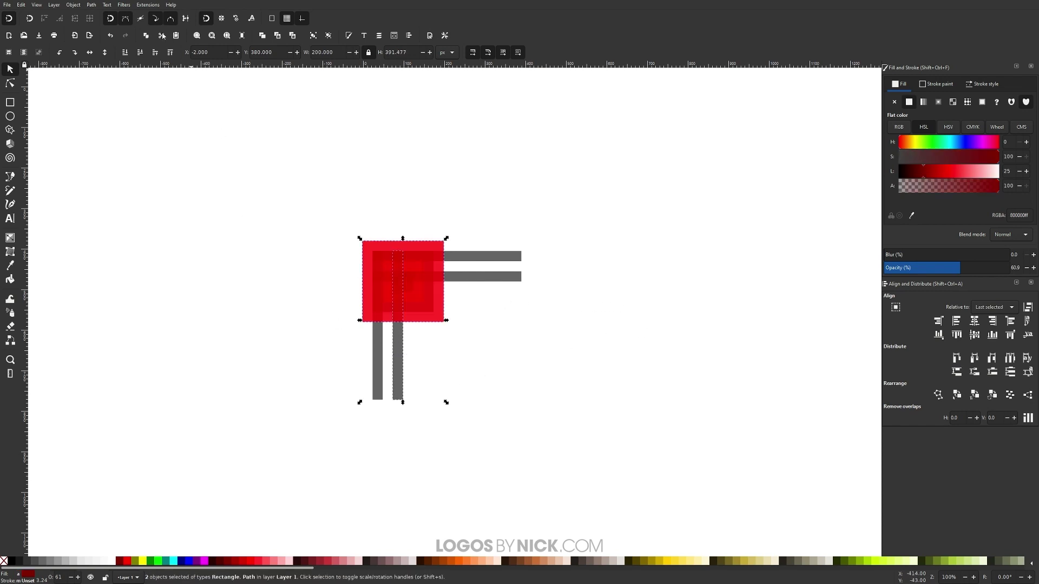
click(92, 5)
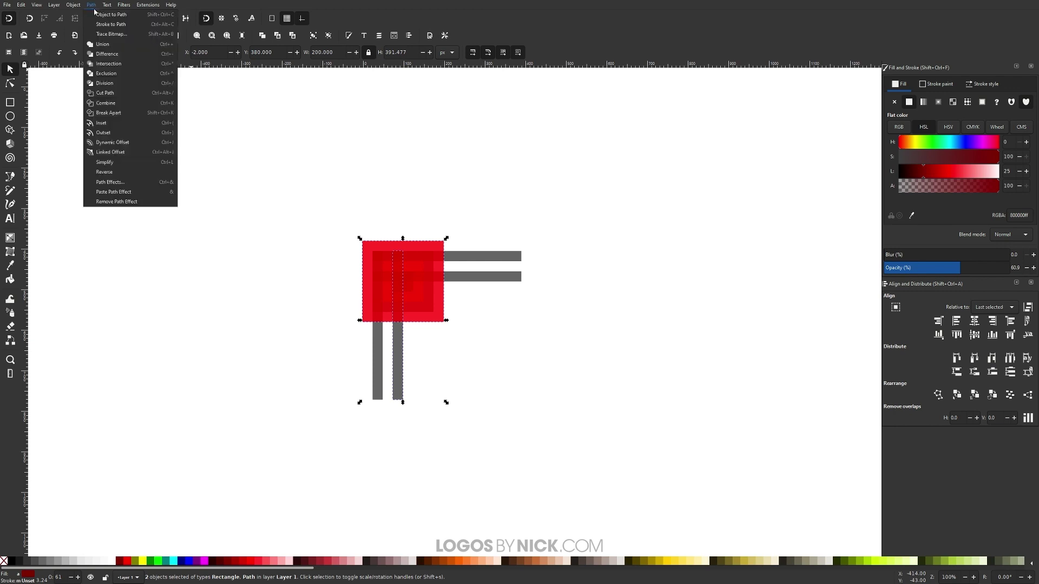
click(111, 67)
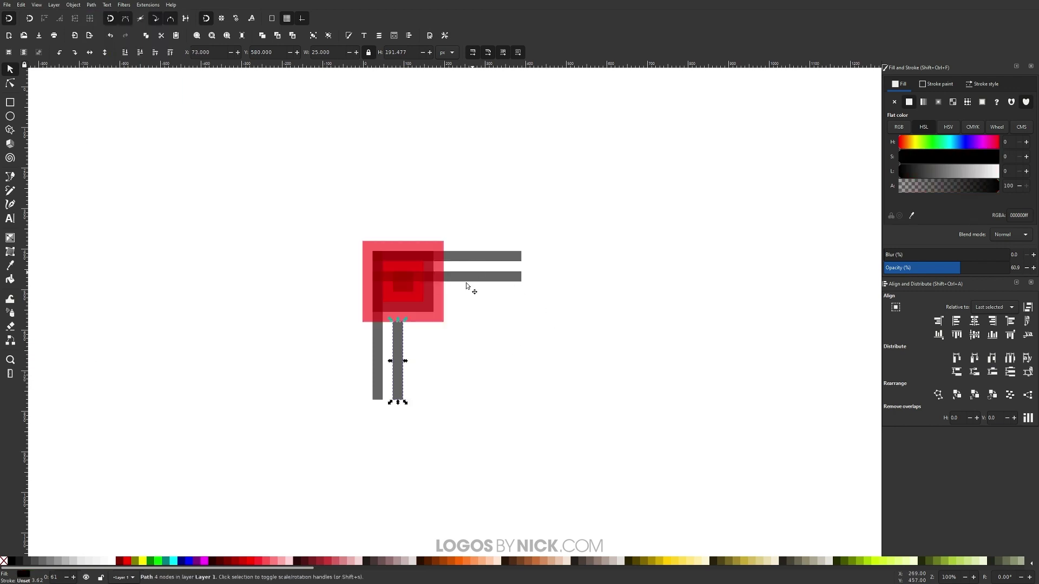
- Subtract the remaining 200 px red square from the lower horizontal bar with Difference
click(405, 286)
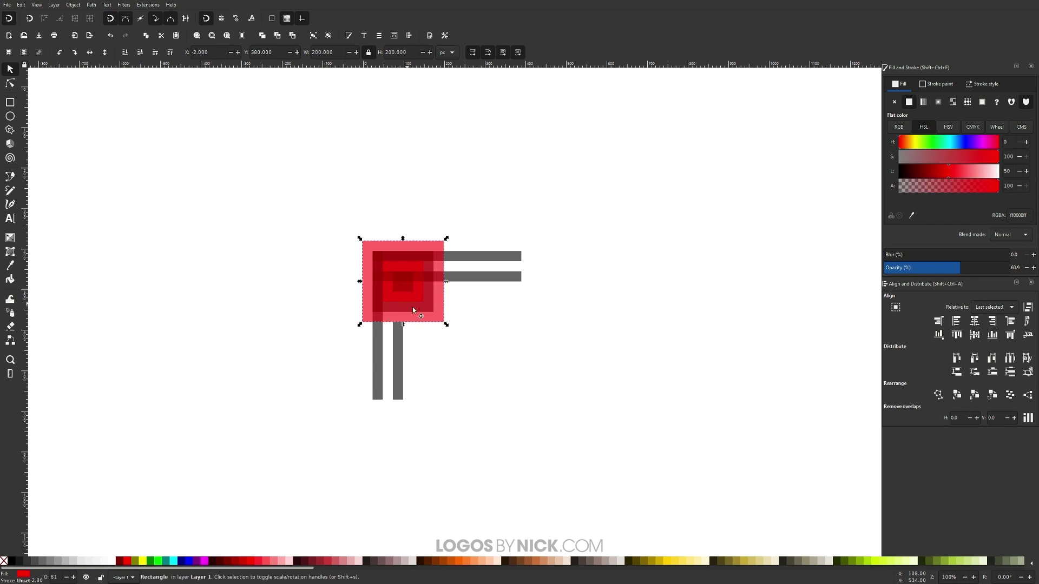
key(shift)
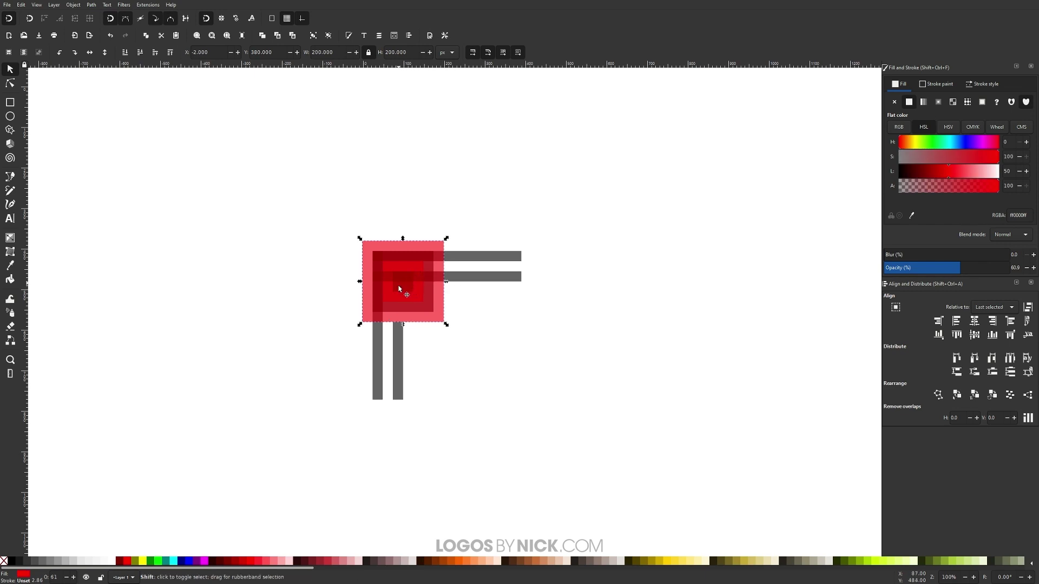
shift+click(508, 282)
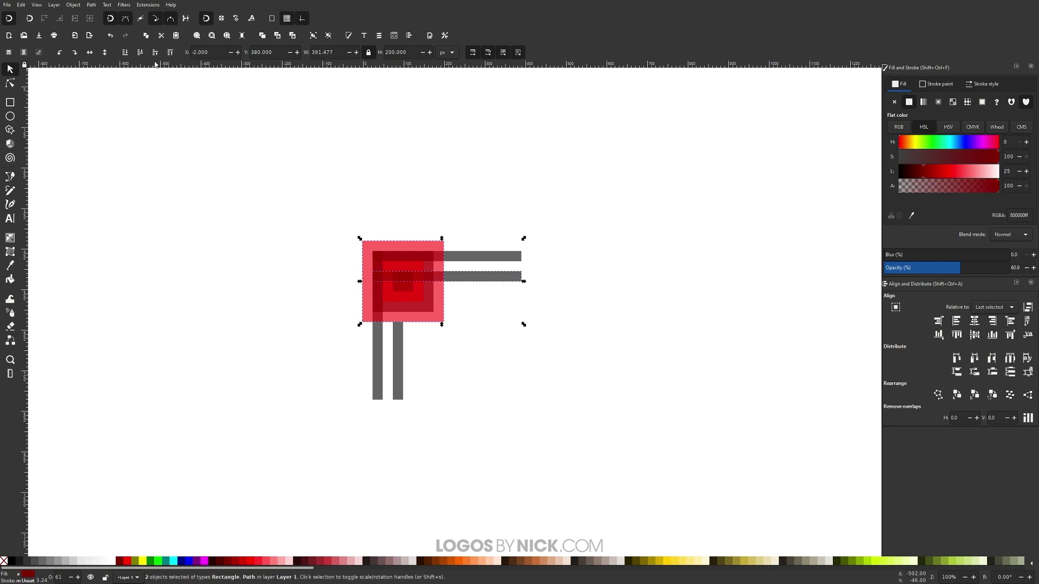
click(91, 5)
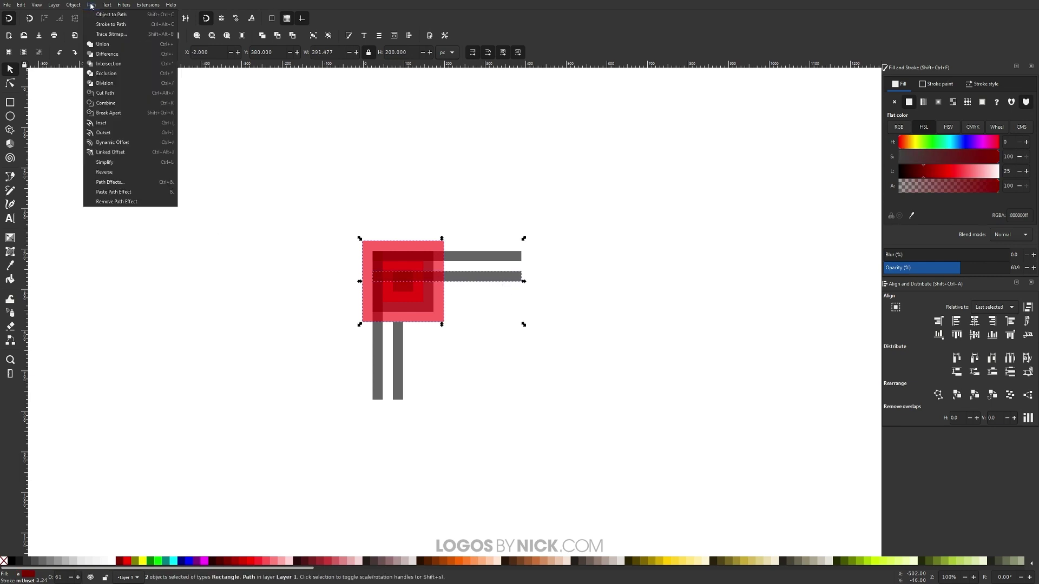
click(106, 54)
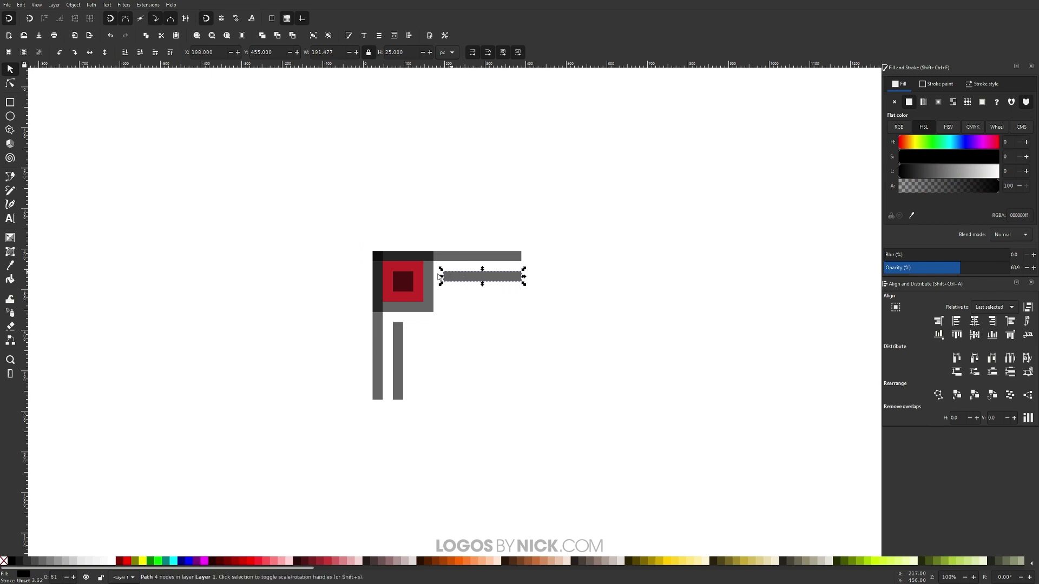
- Duplicate the trimmed horizontal bar and snap the copy to the top-left corner of the trimmed vertical bar
key(ctrl)
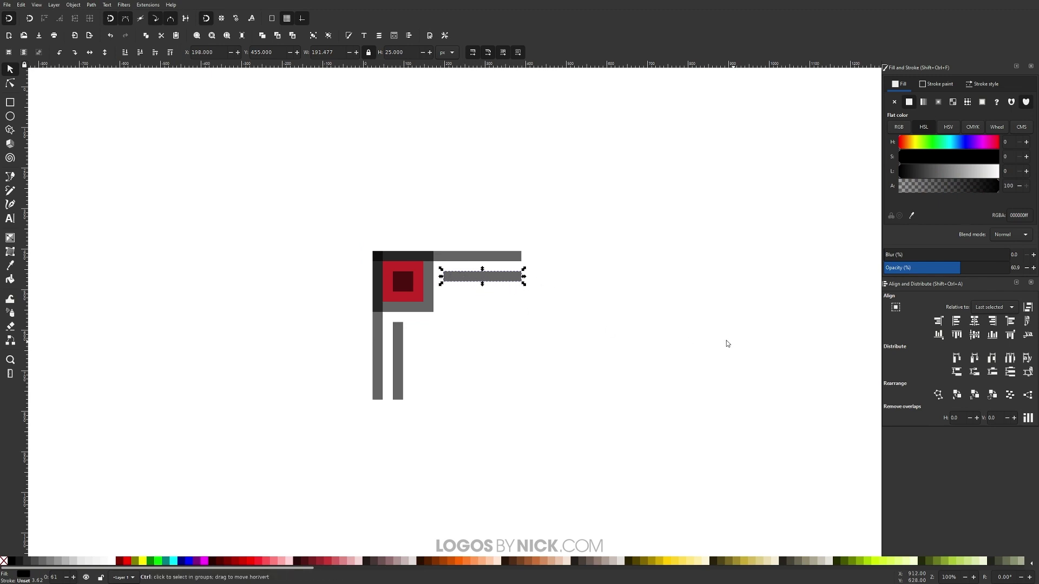
key(ctrl+d)
drag(446, 278, 399, 331)
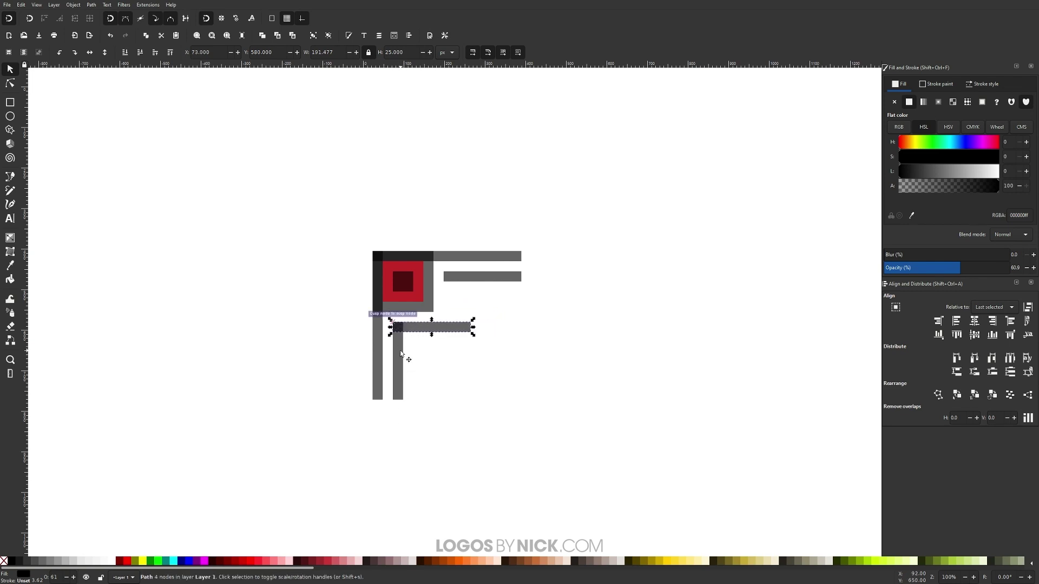
- Duplicate the trimmed vertical bar and snap the copy to the top-left corner of the original trimmed horizontal bar
key(ctrl+bracketright)
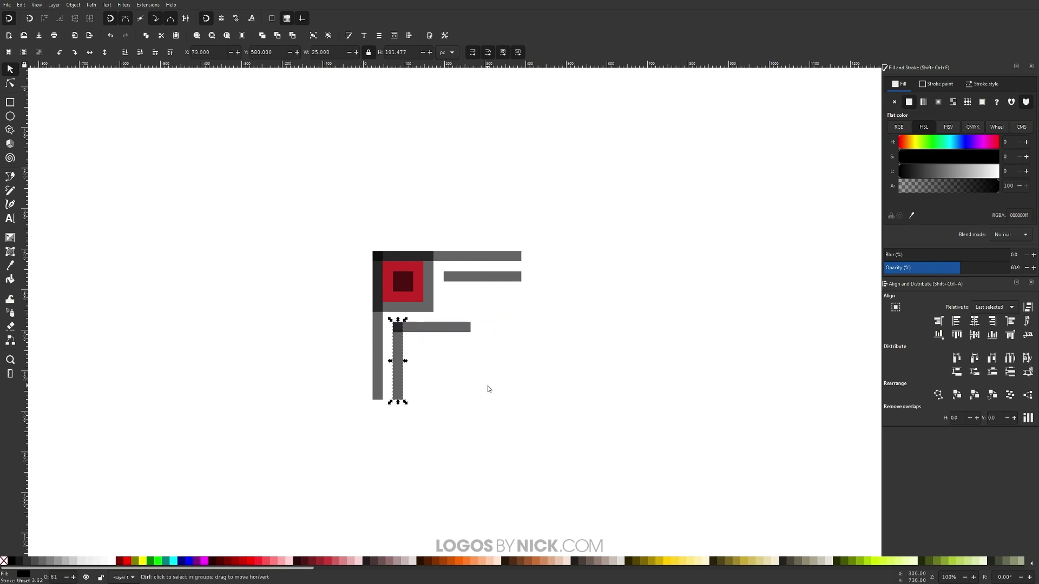
key(ctrl+d)
drag(403, 340, 454, 293)
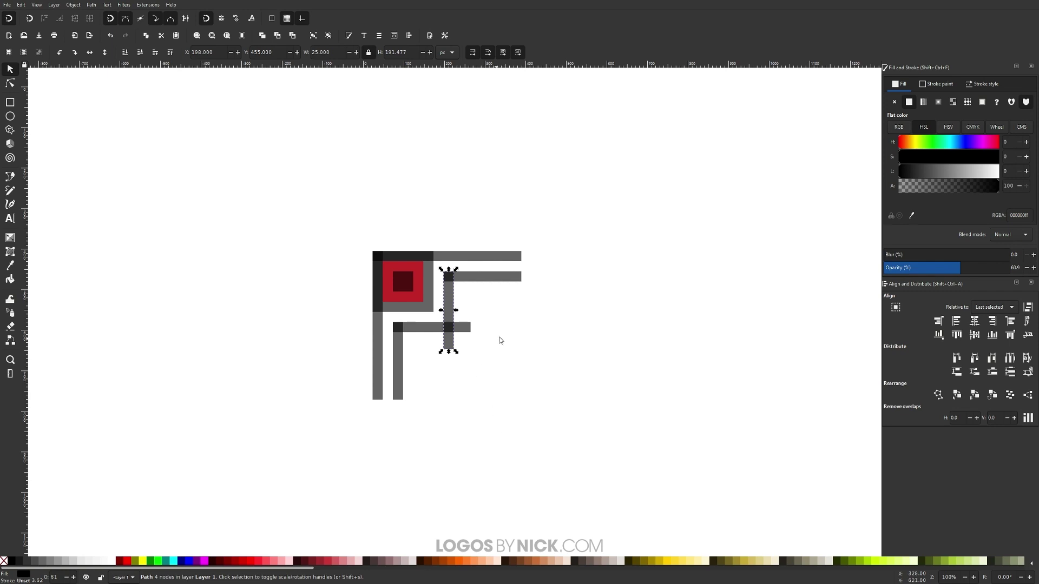
- Shorten the vertical copy by moving its two bottom nodes up to the lower edge of the crossing horizontal bar
scroll(453, 335, up, 2)
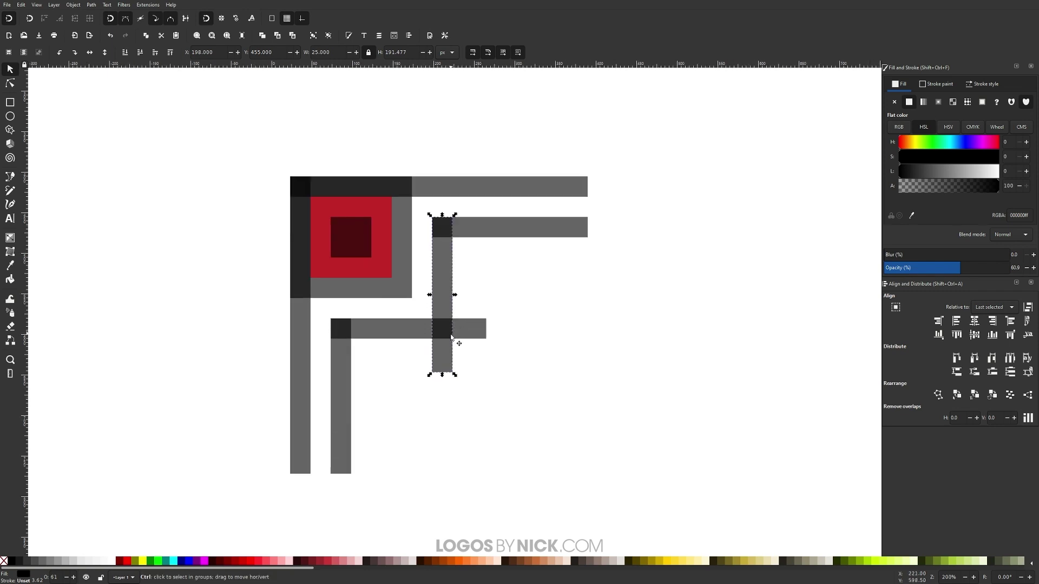
scroll(451, 336, up, 3)
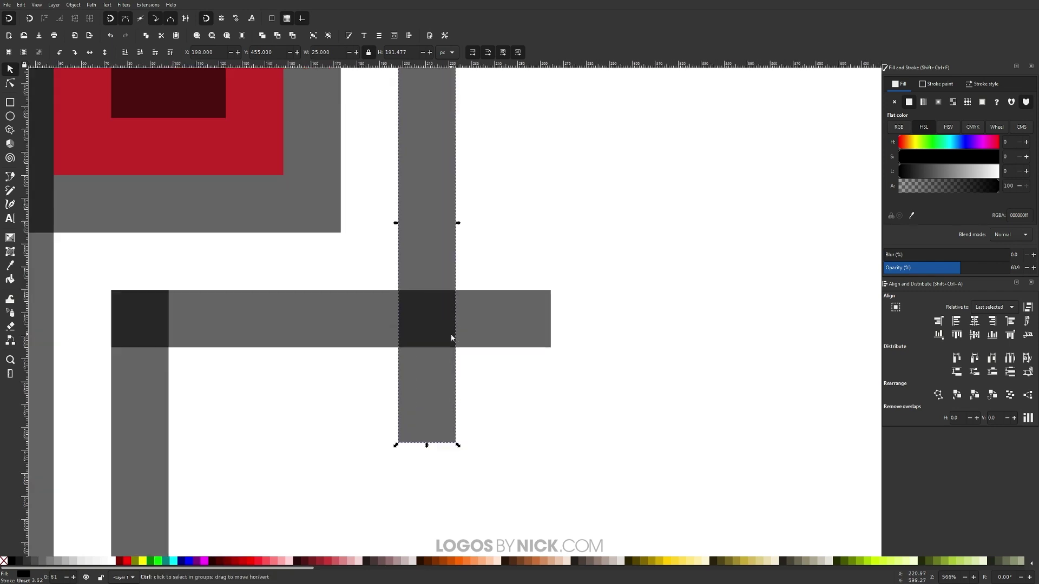
click(10, 84)
drag(520, 459, 356, 421)
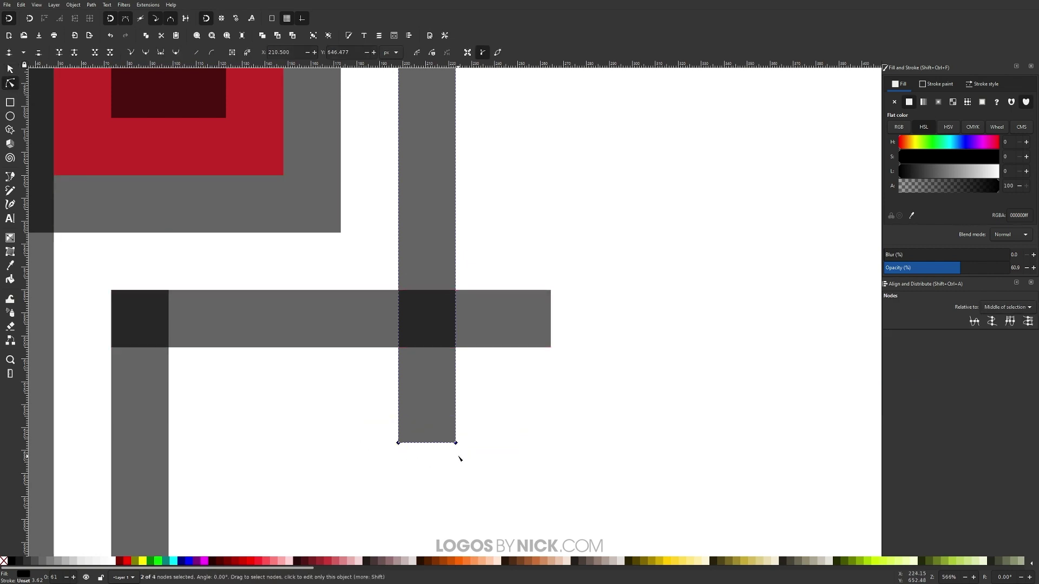
drag(458, 444, 456, 356)
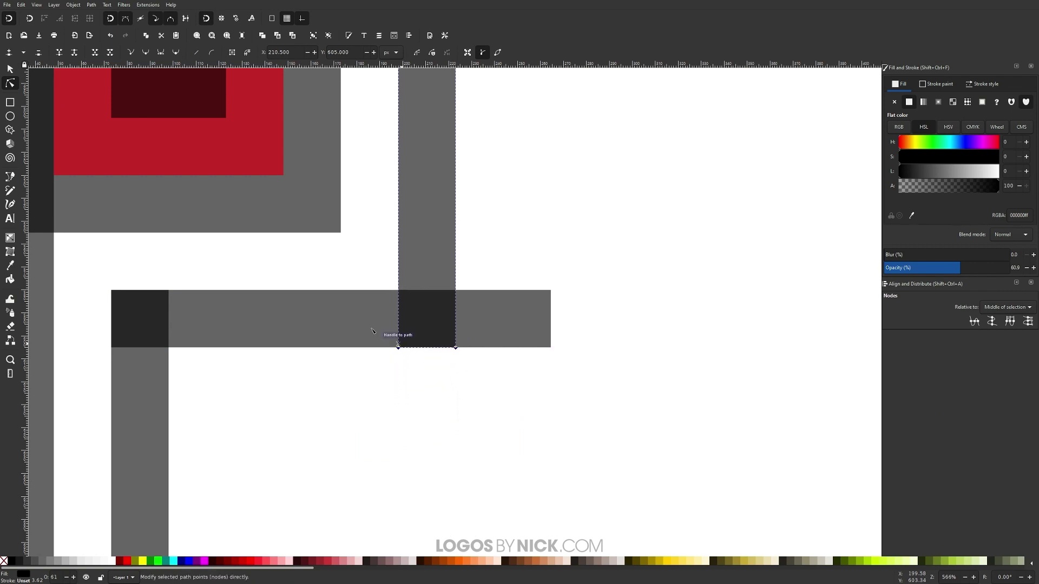
- Shorten the horizontal copy by moving its two right-end nodes to the right edge of the crossing vertical bar
click(527, 310)
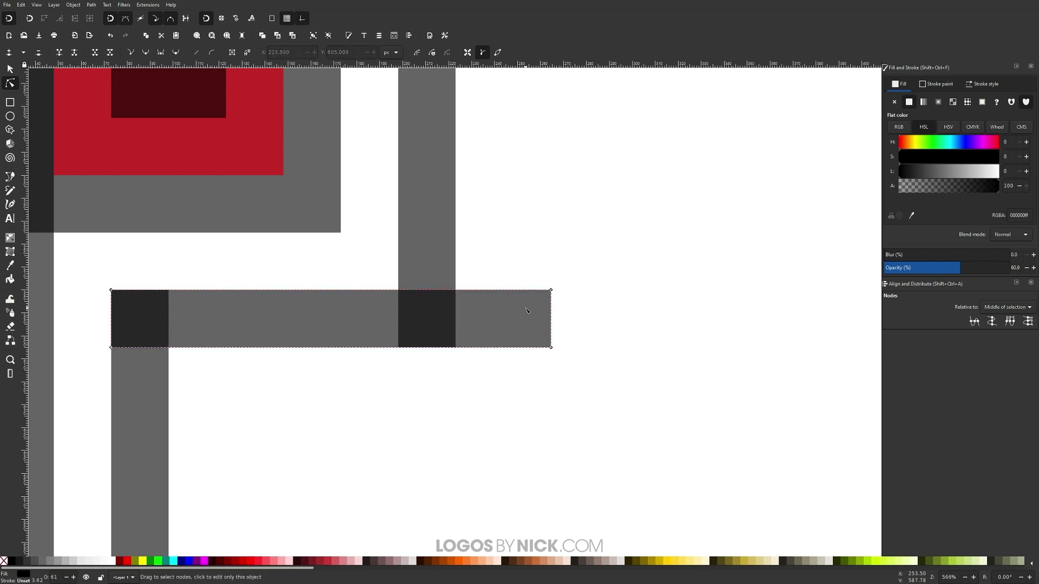
drag(595, 415, 531, 212)
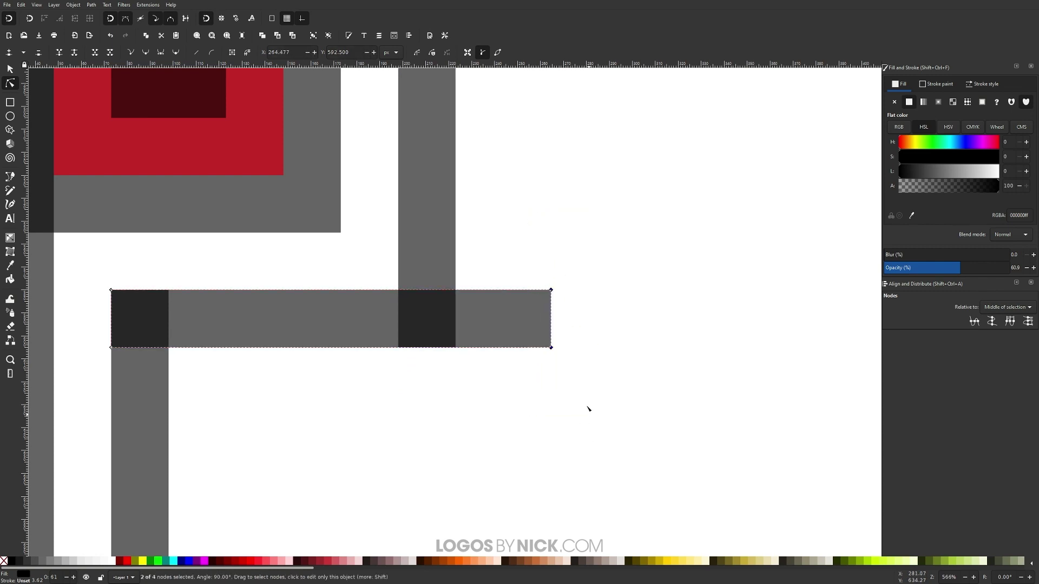
drag(550, 347, 455, 348)
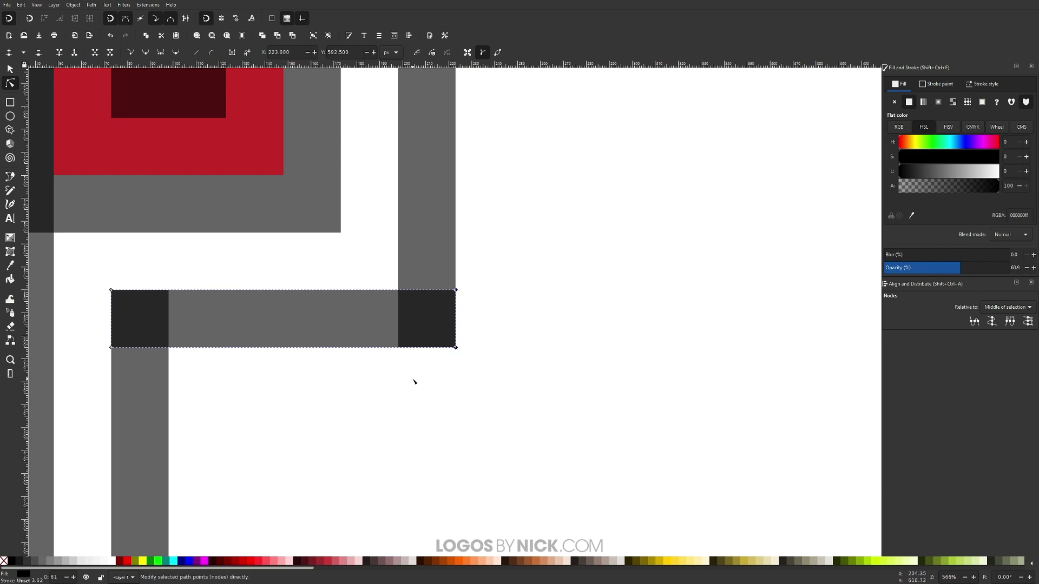
ctrl+scroll(420, 380, down, 4)
ctrl+scroll(425, 380, up, 1)
scroll(450, 392, down, 1)
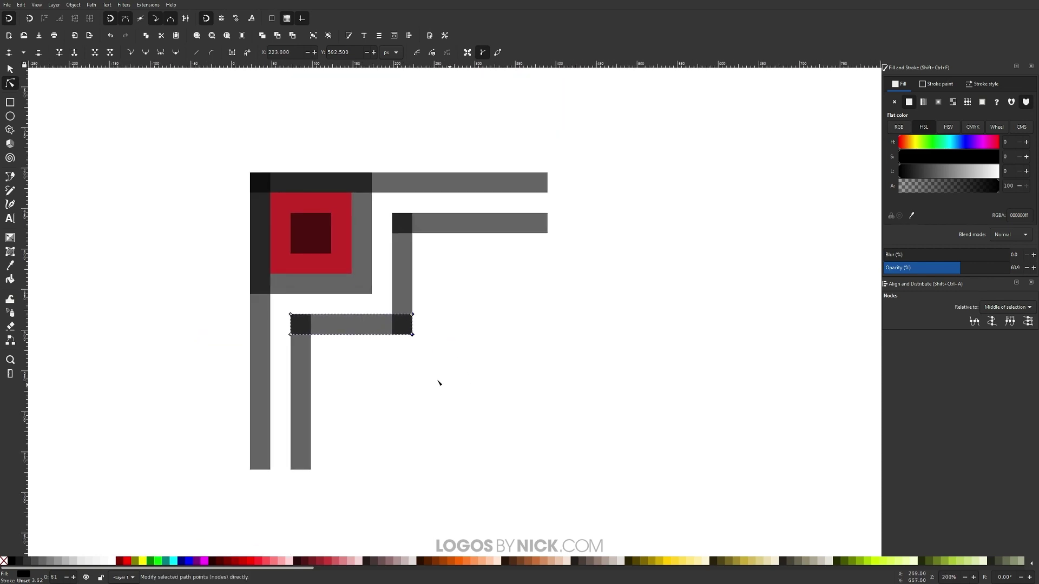
- Merge all the bars and the 150 px square with Union, leaving out the two inner squares
click(10, 69)
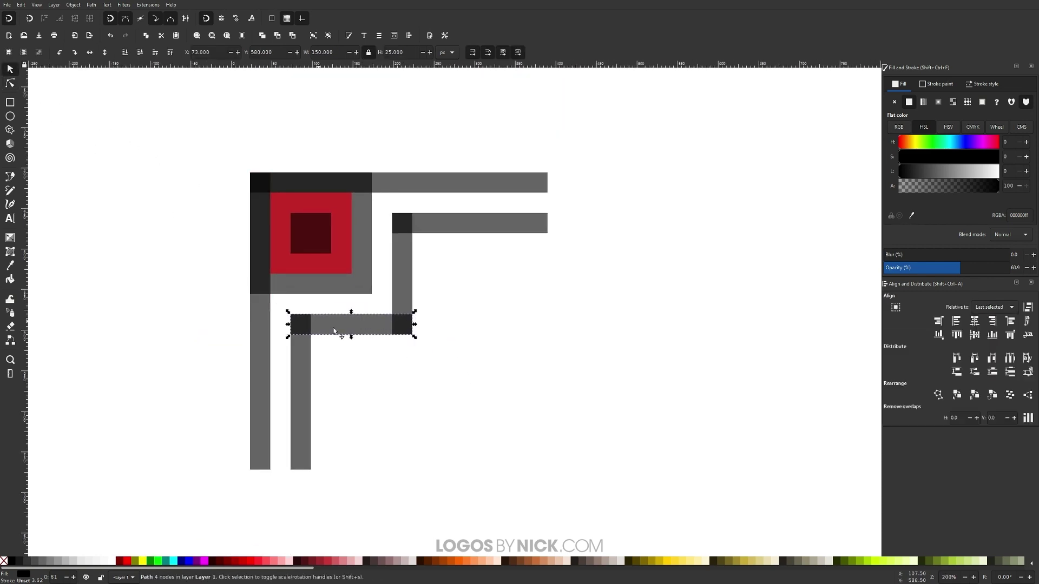
drag(682, 524, 163, 119)
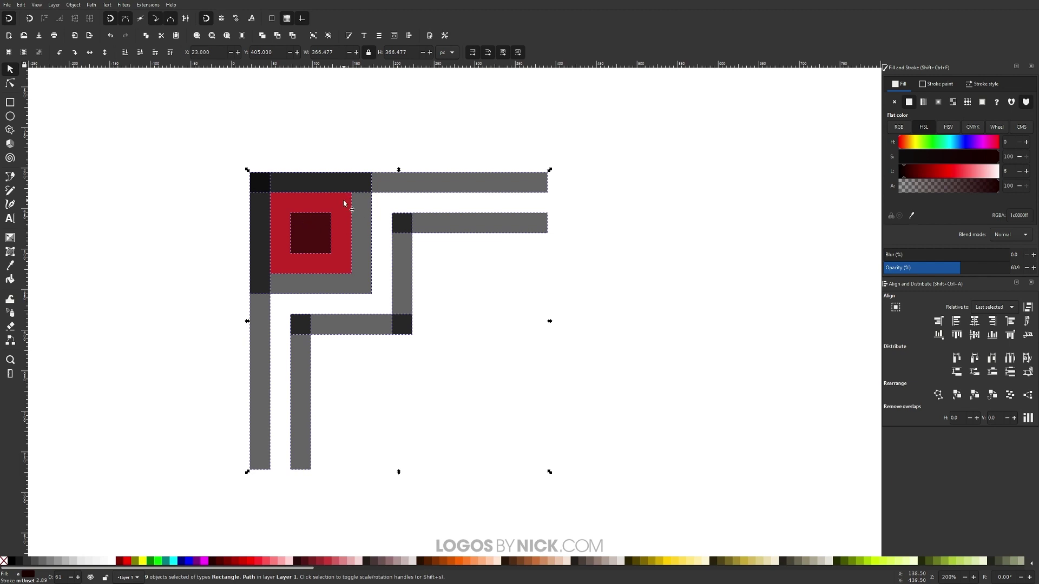
key(shift)
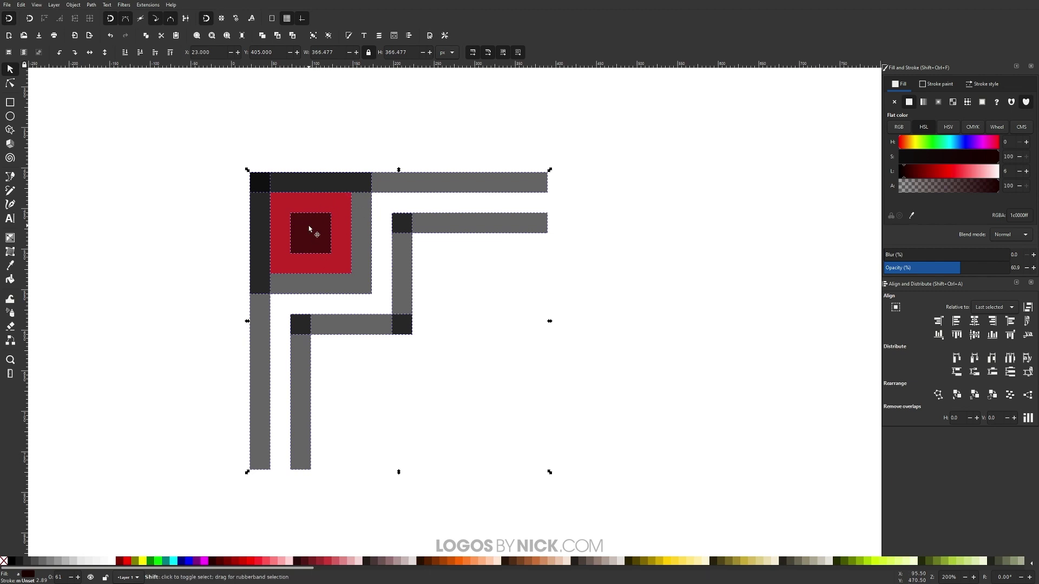
shift+click(311, 229)
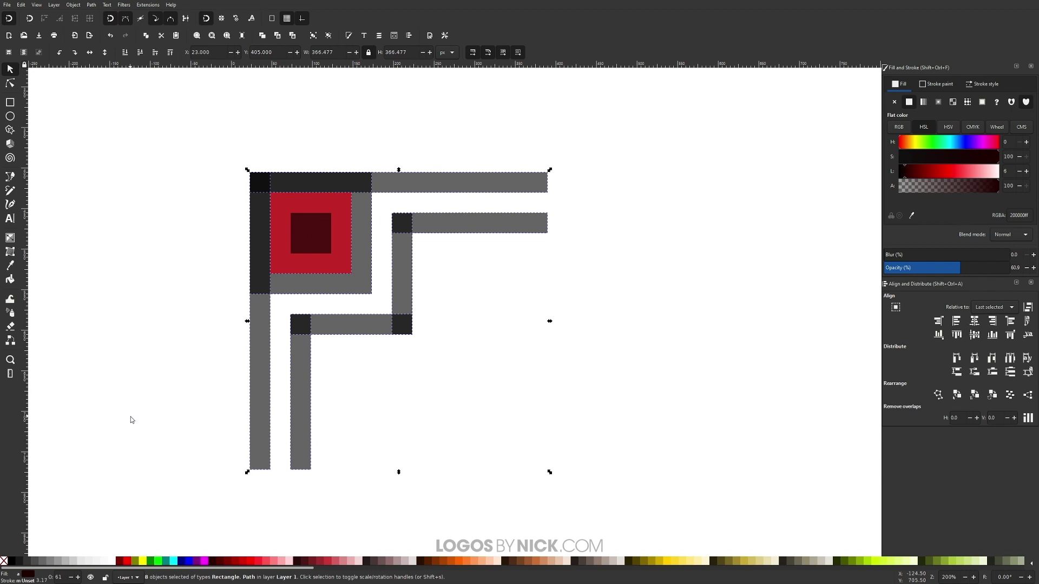
key(shift)
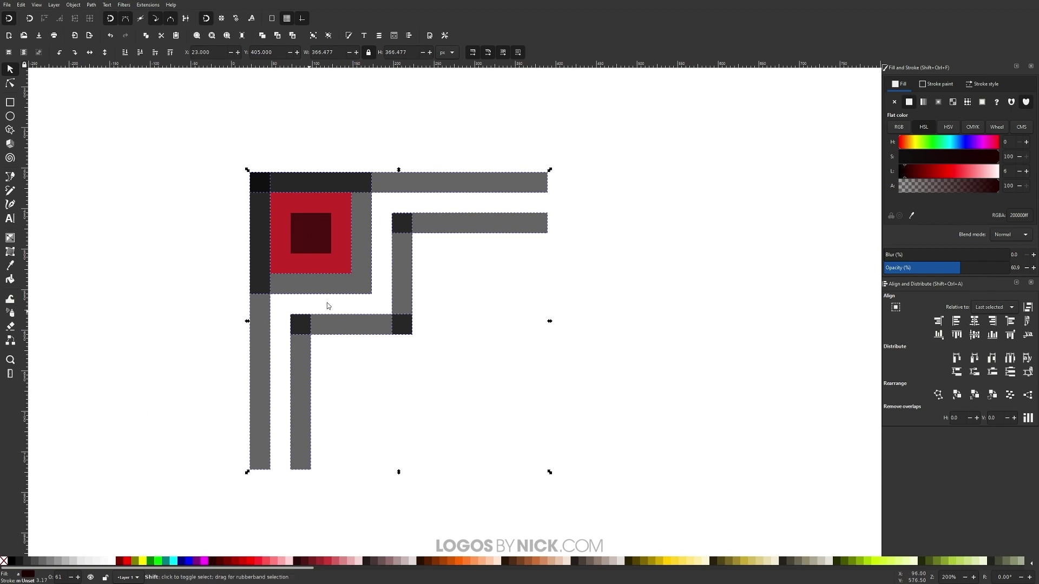
shift+click(346, 207)
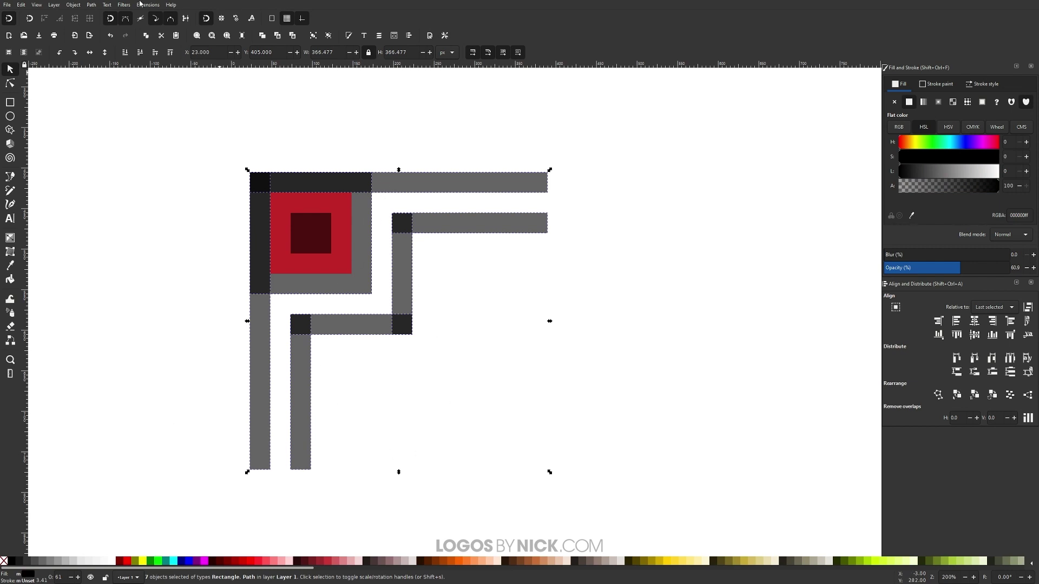
click(91, 5)
click(103, 46)
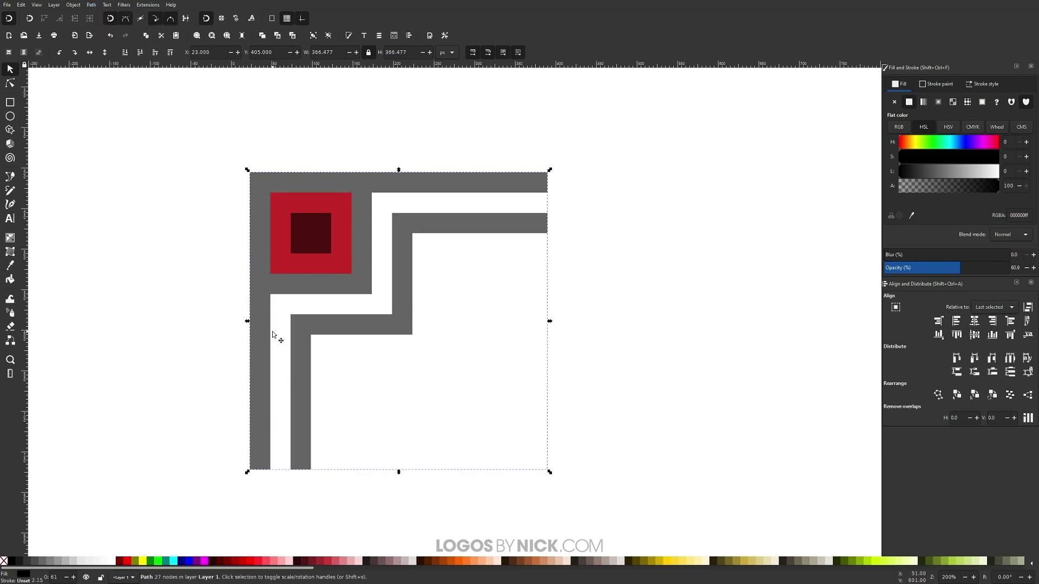
- Cut the red middle square out of the merged bar shape with Difference
shift+click(341, 206)
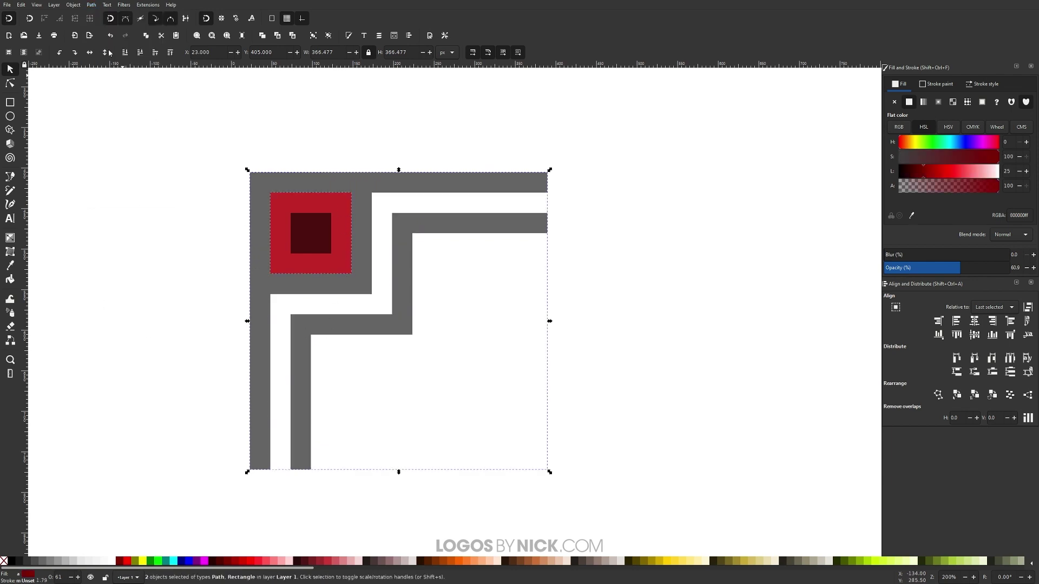
click(91, 5)
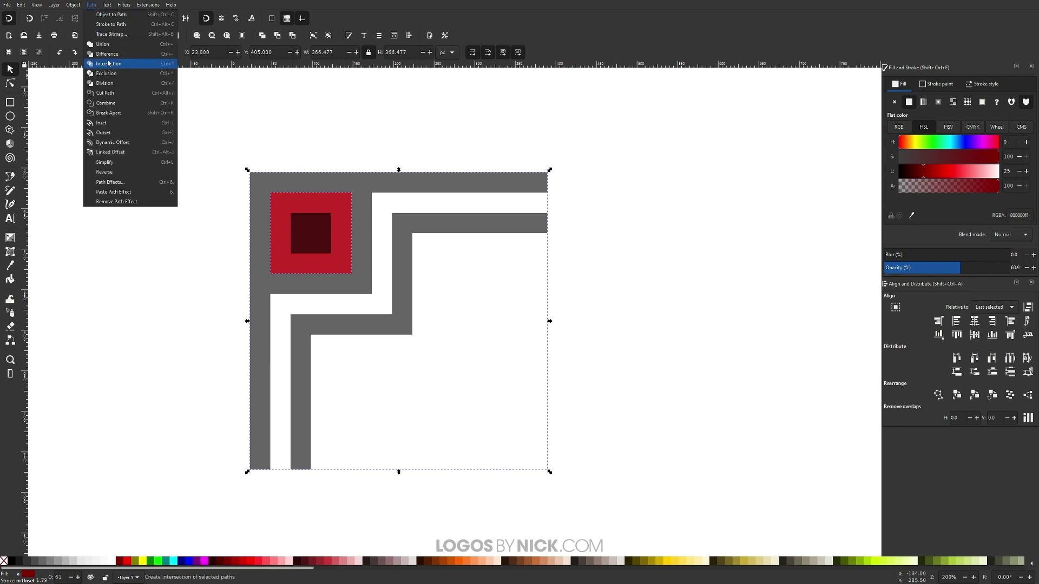
click(112, 54)
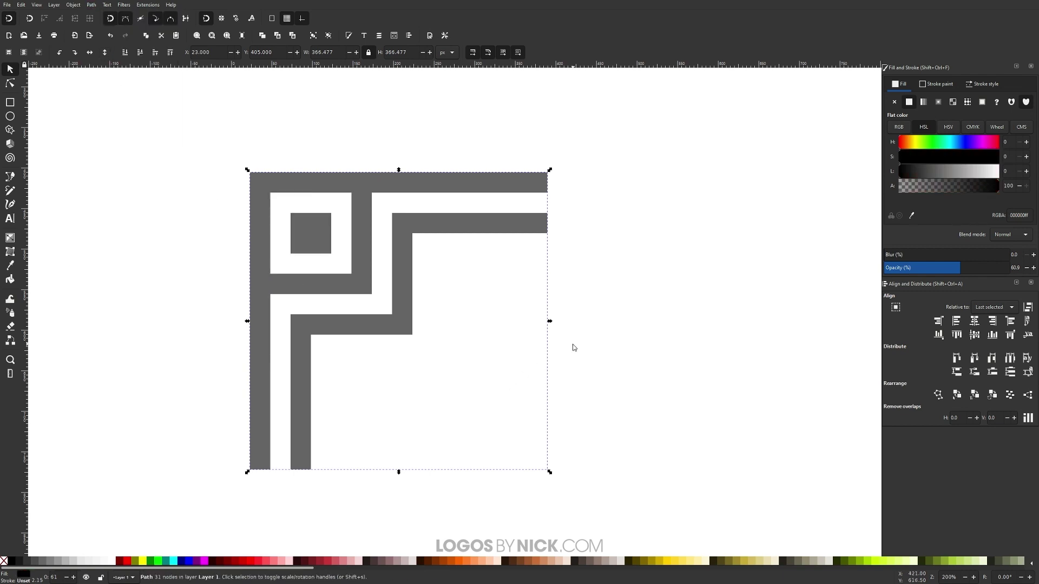
- Raise the opacity of the merged shape and the small centre square to 100% and merge them with Union
scroll(546, 344, right, 2)
key(1)
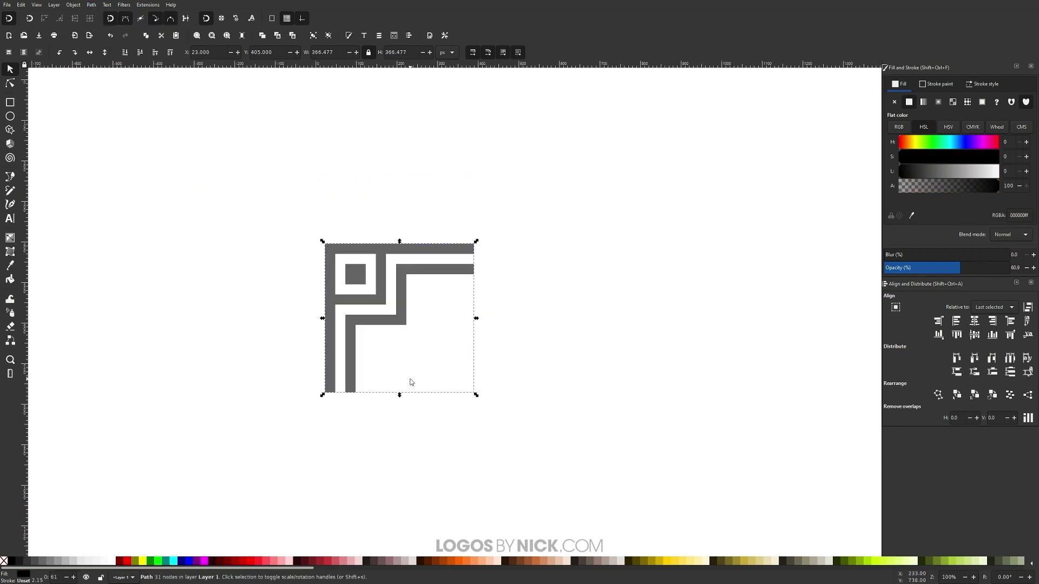
scroll(411, 382, down, 1)
drag(607, 443, 220, 161)
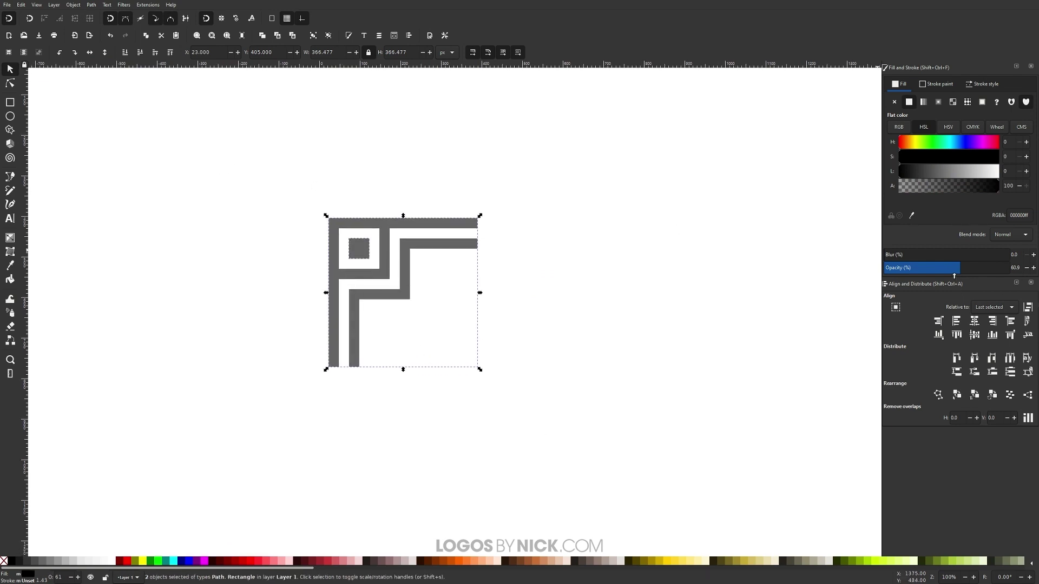
drag(954, 275, 1035, 268)
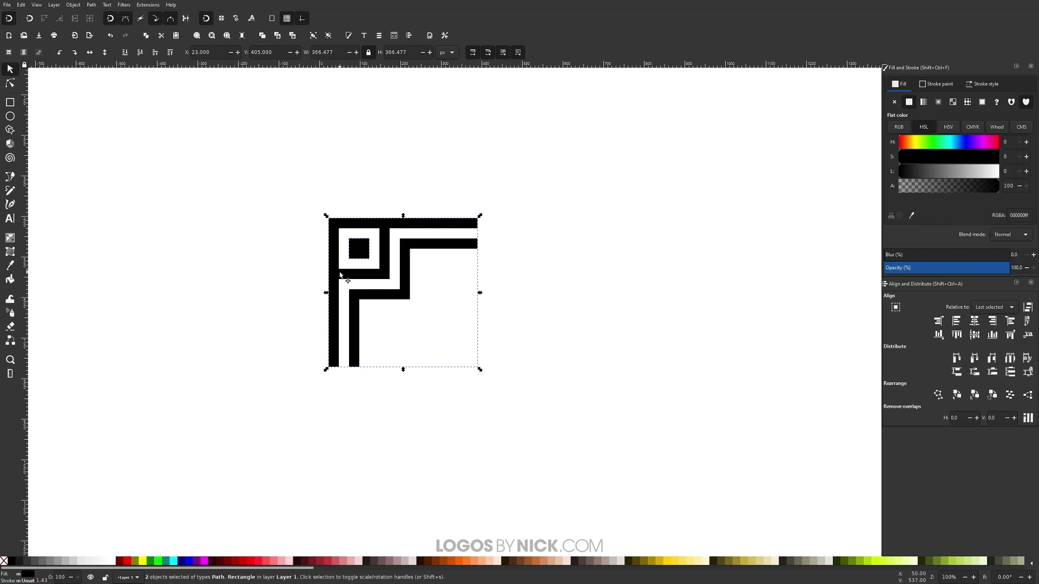
click(91, 5)
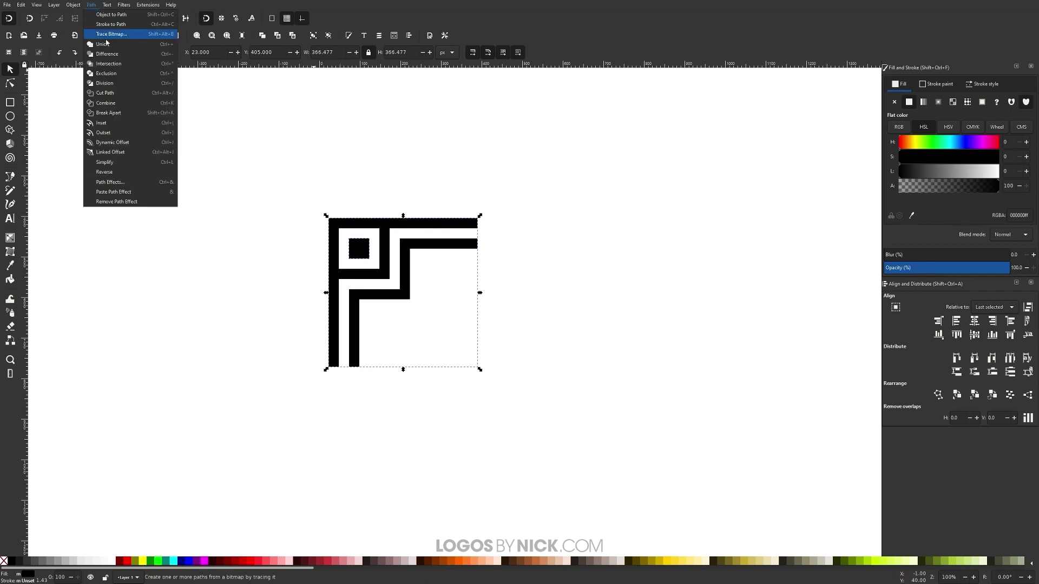
click(105, 42)
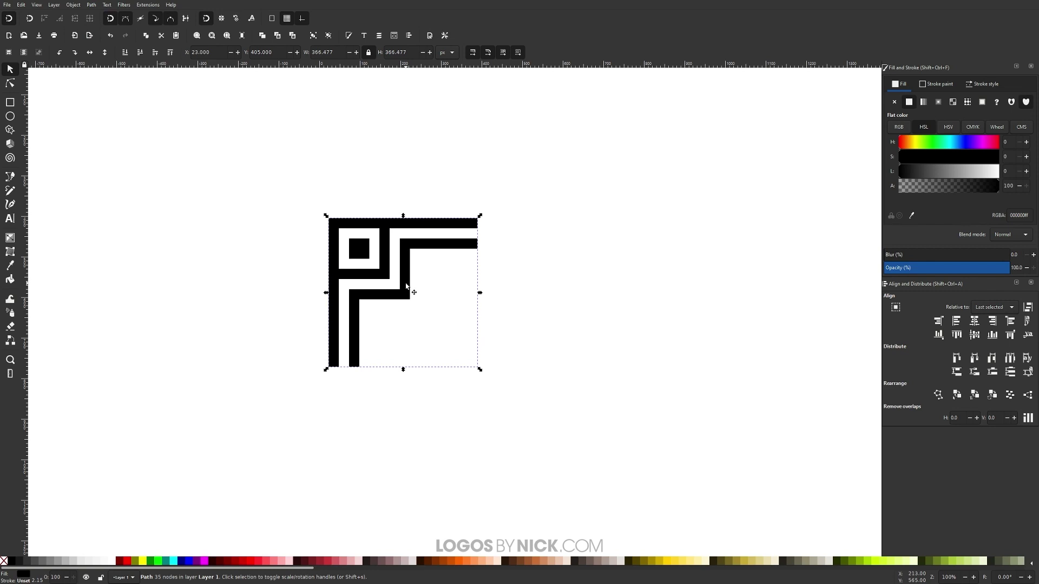
- Scale the corner ornament down proportionally to about 150 px and place it in the upper-left area of the canvas
drag(409, 299, 322, 265)
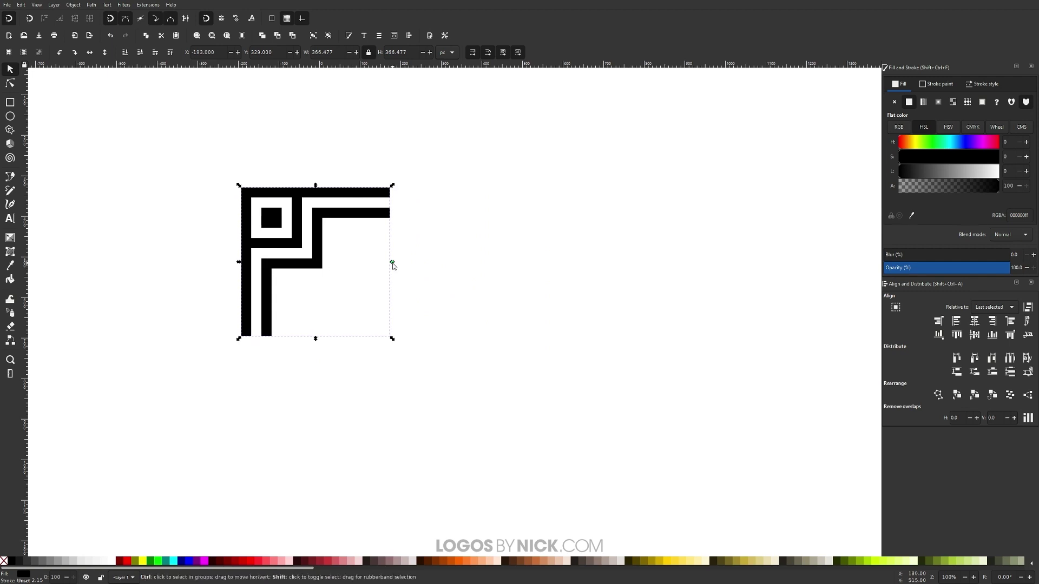
drag(393, 266, 189, 208)
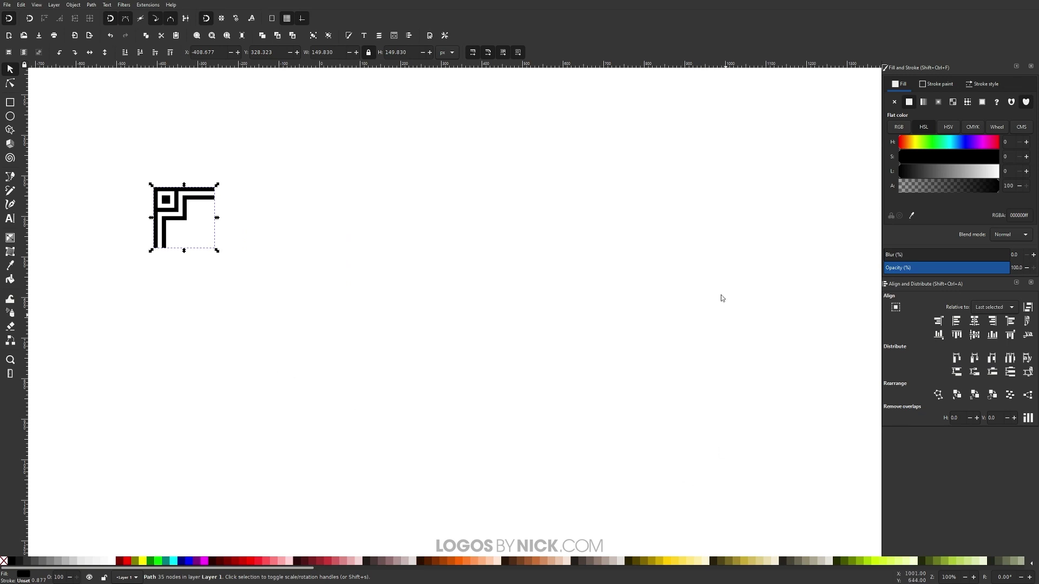
- Draw a rectangle about 1001 by 505 px beside the ornament and fill it with light green
key(r)
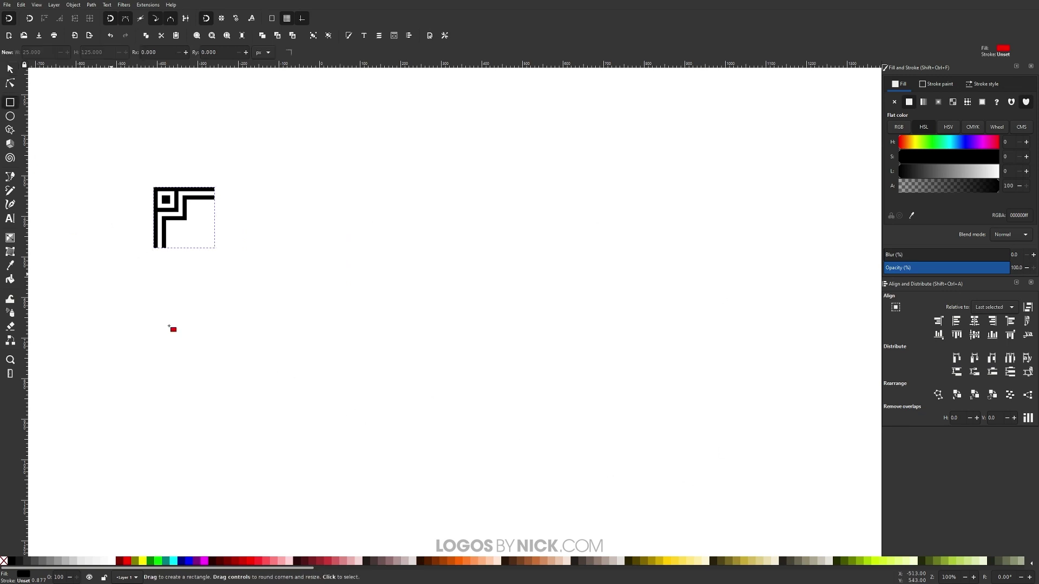
drag(302, 193, 709, 398)
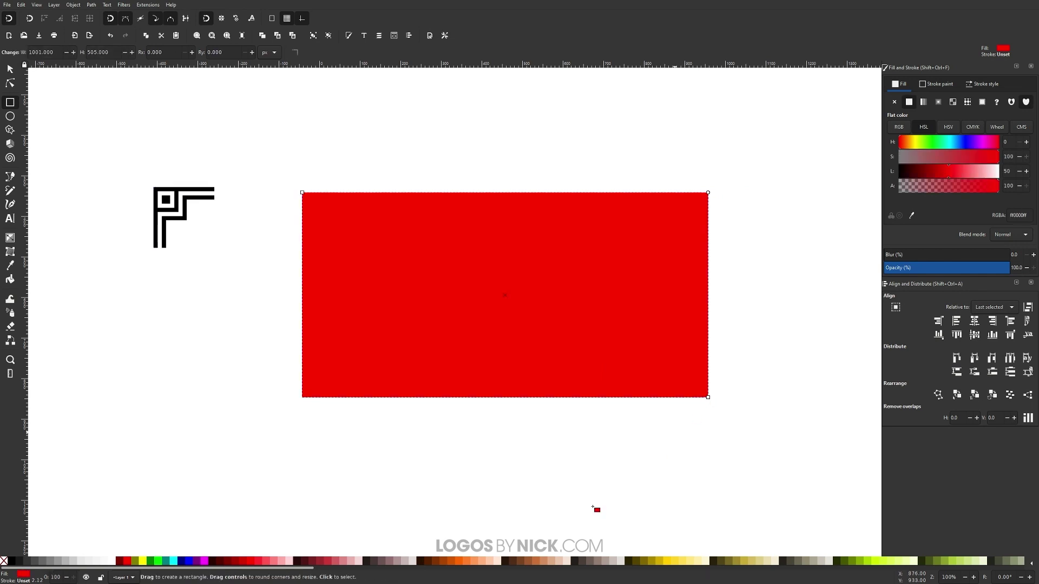
scroll(521, 562, down, 5)
scroll(521, 566, up, 2)
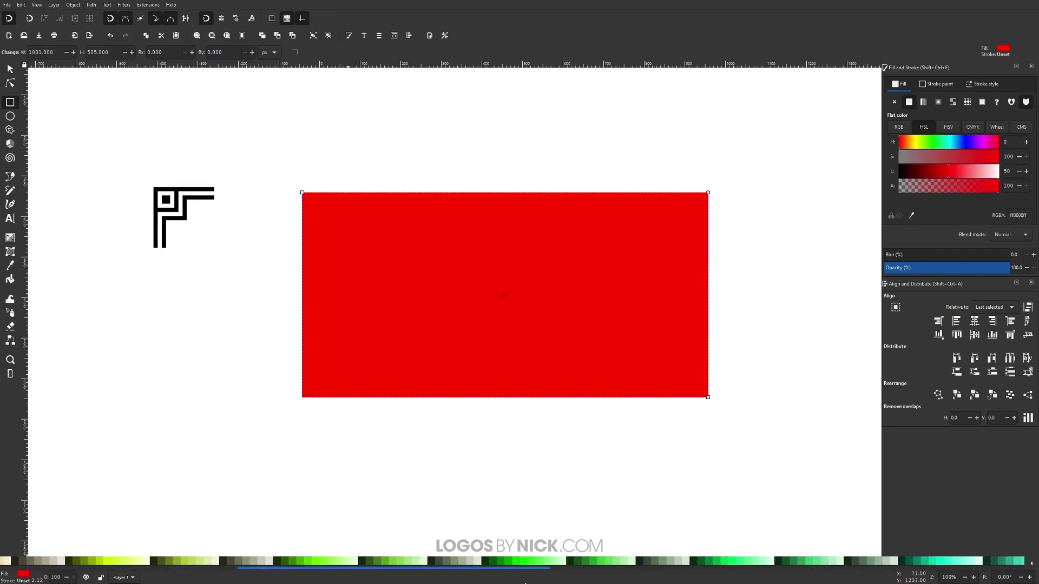
click(458, 561)
drag(458, 561, 417, 266)
- Raise the ornament to the top of the stack and snap it to the green rectangle's top-left corner
key(s)
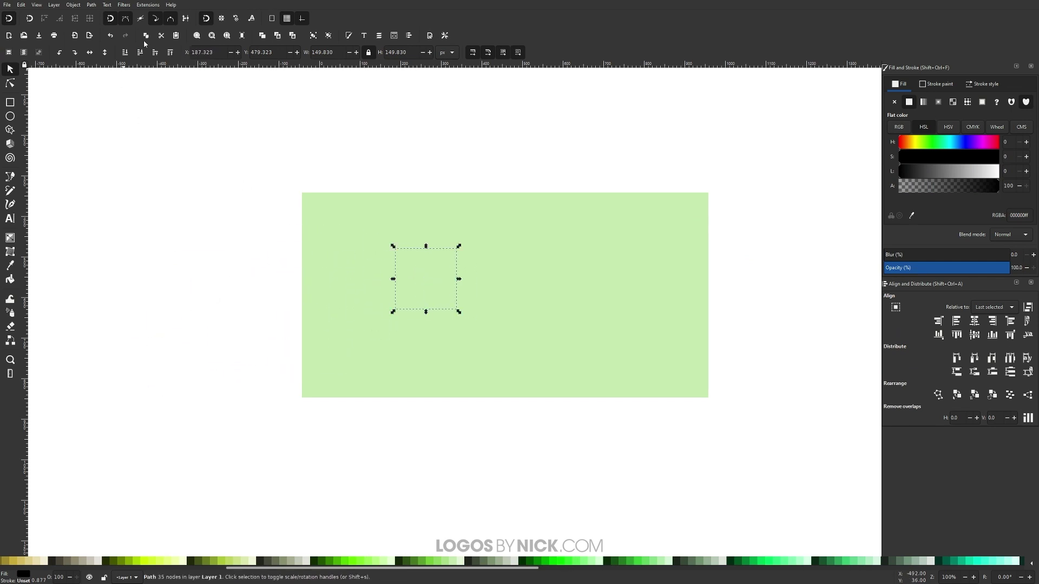
click(170, 54)
drag(408, 264, 315, 210)
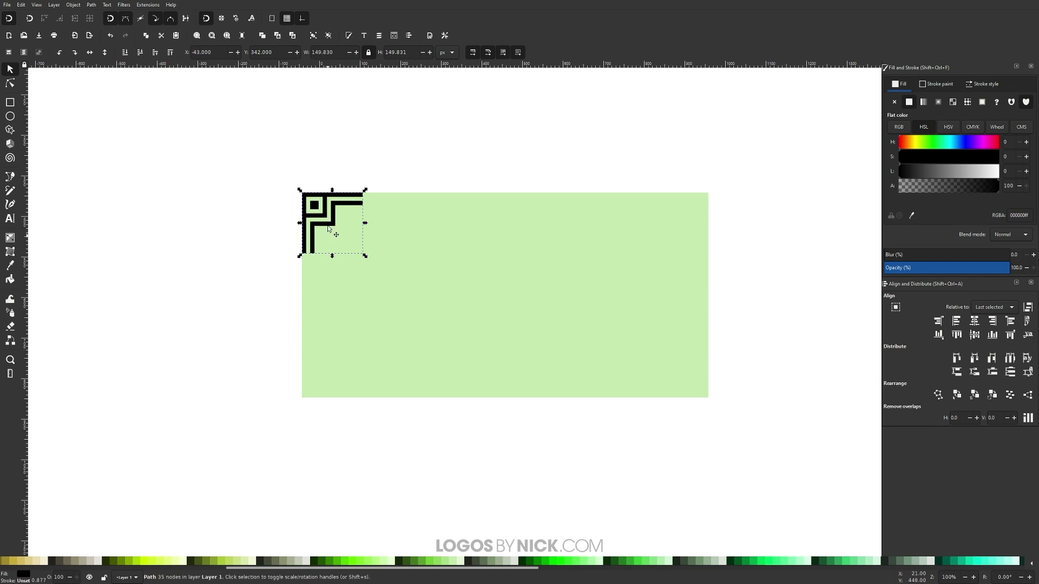
- Duplicate the ornament, flip the copy vertically and snap it to the rectangle's bottom-left corner
key(ctrl+d)
drag(322, 211, 336, 314)
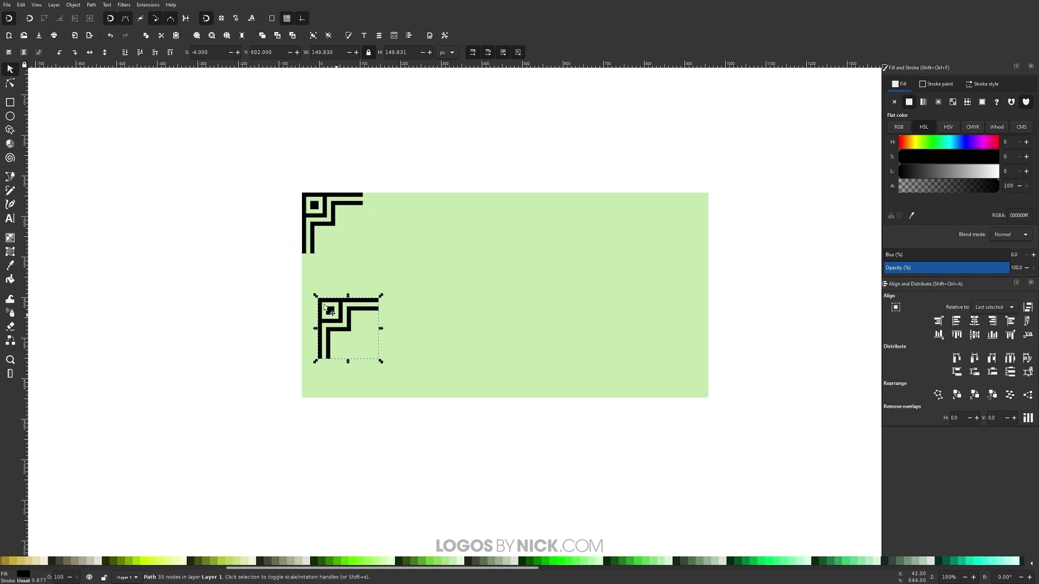
click(106, 56)
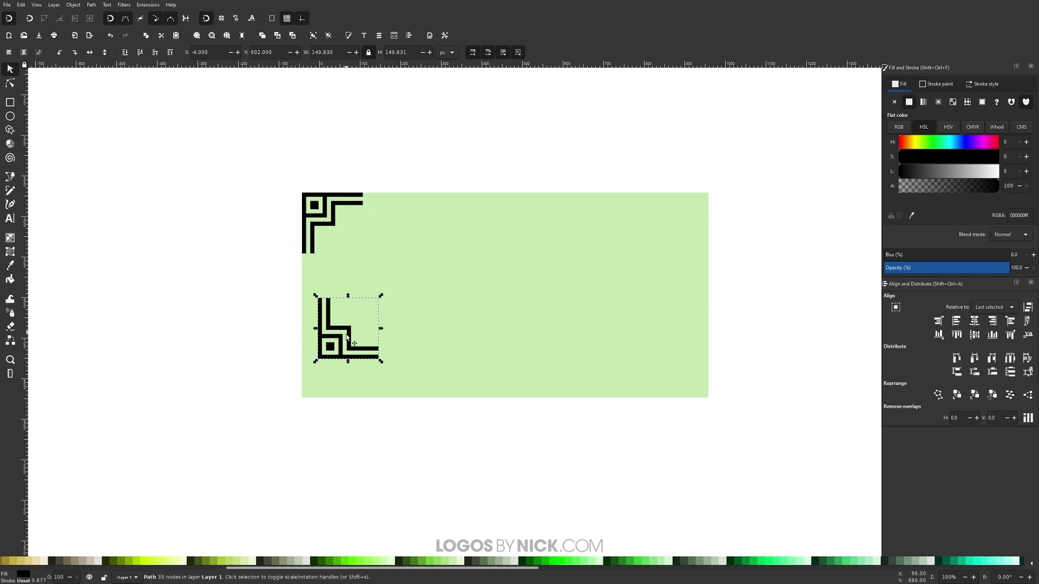
drag(346, 336, 306, 399)
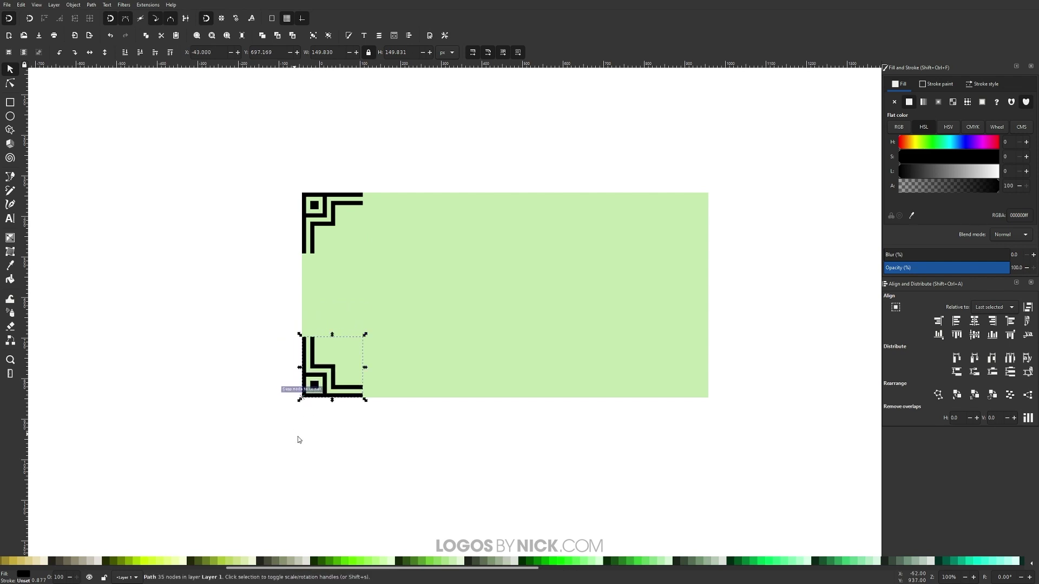
- Duplicate both left-hand ornaments, flip the copies horizontally and snap them to the rectangle's right-hand corners
drag(437, 467, 181, 128)
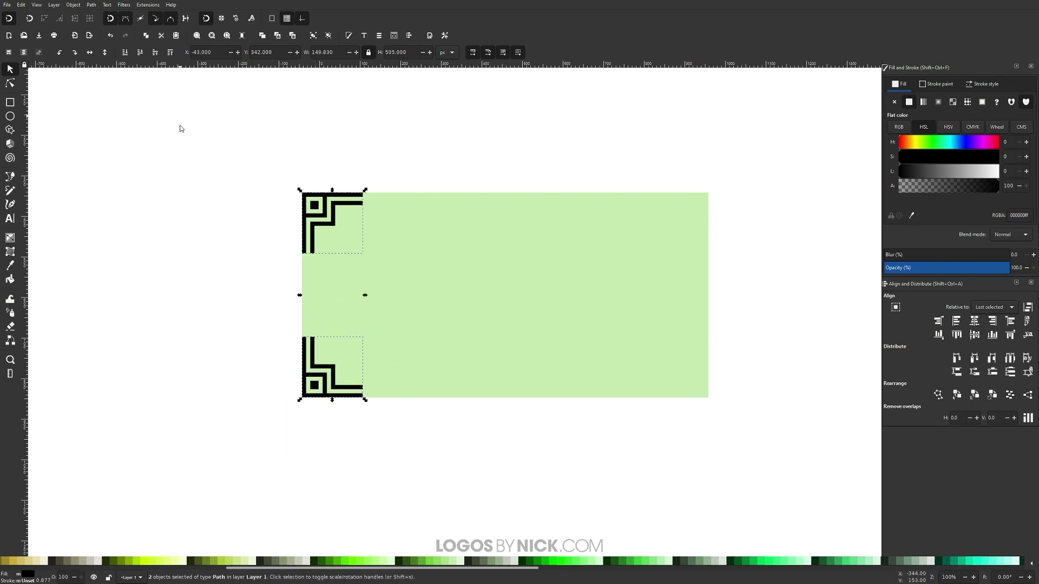
right_click(319, 212)
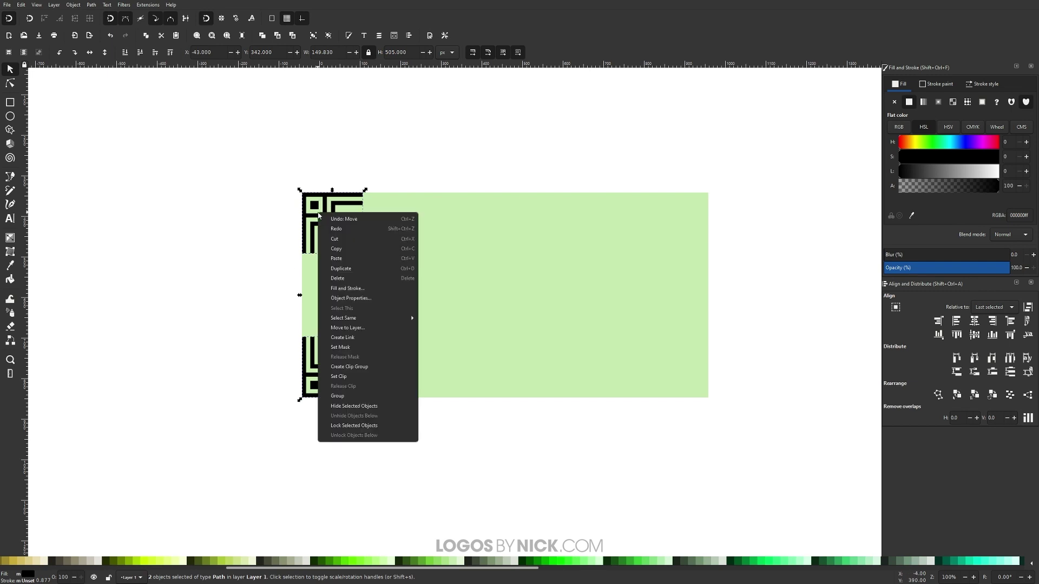
click(349, 271)
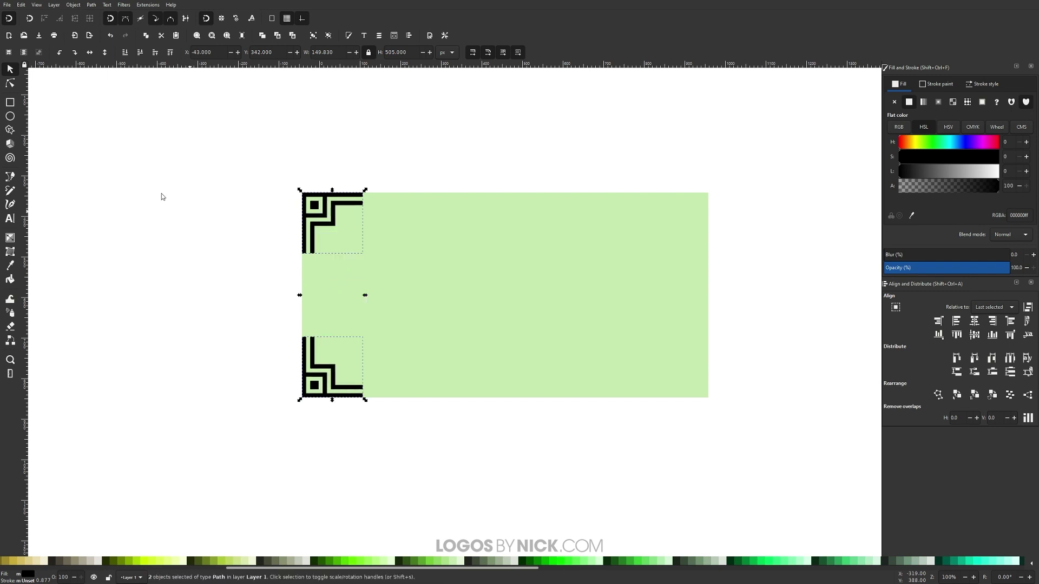
click(89, 53)
drag(355, 232, 702, 238)
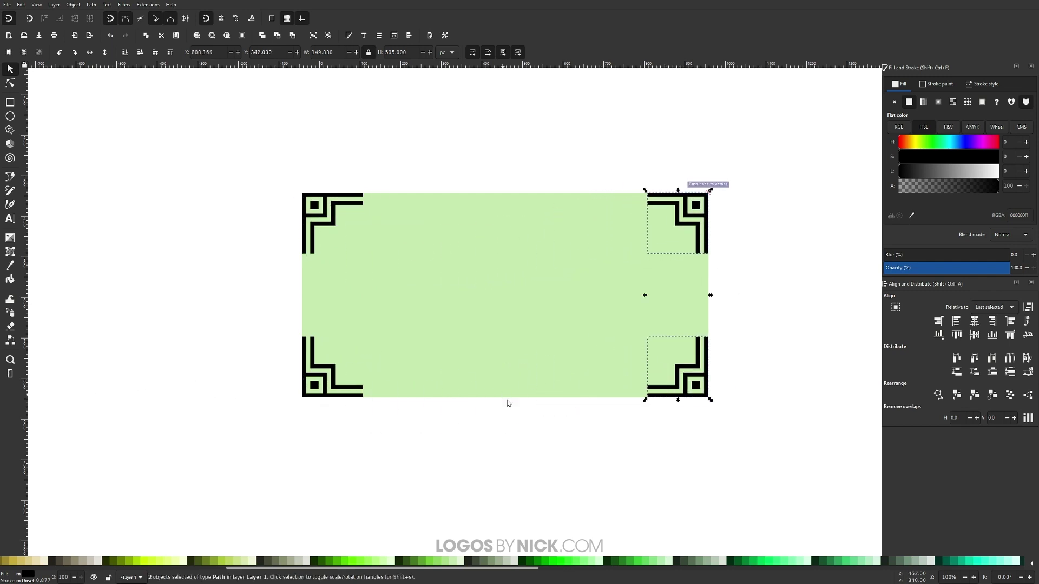
key(Escape)
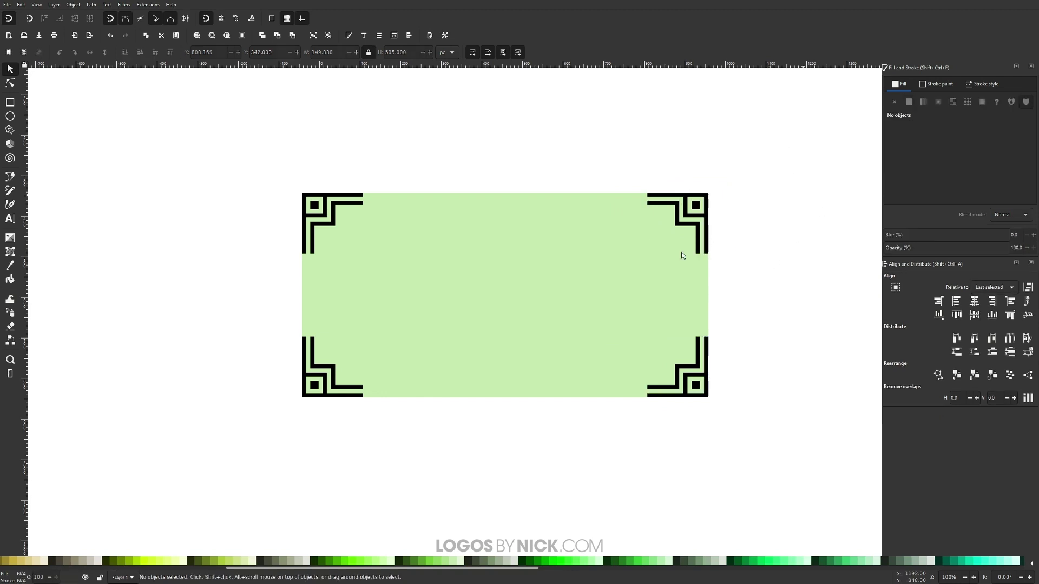
- Stretch the bottom-left ornament's horizontal bars by moving their four end nodes right until they overlap the bottom-right ornament
click(10, 84)
click(324, 366)
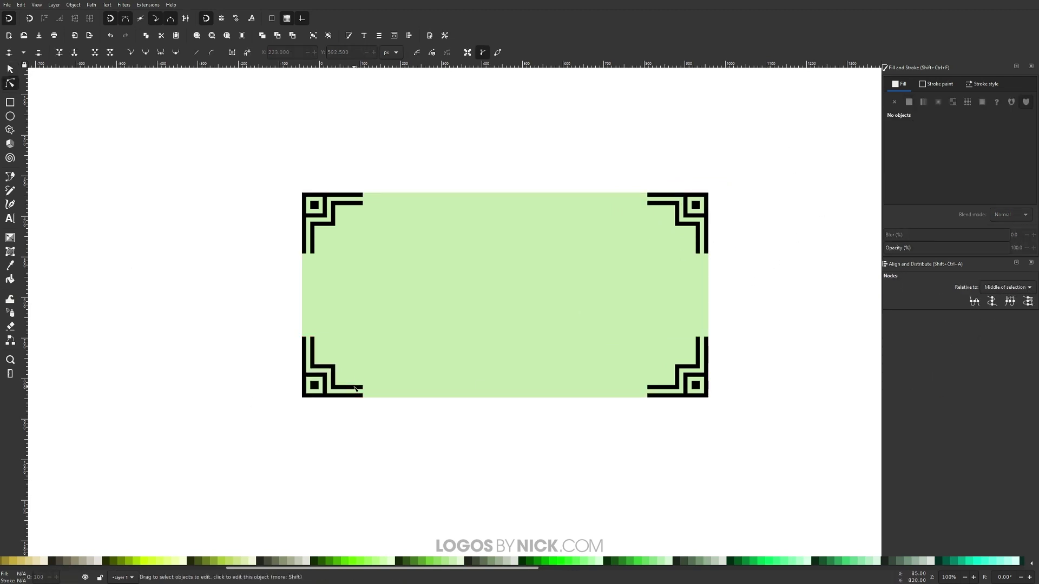
drag(384, 434, 356, 357)
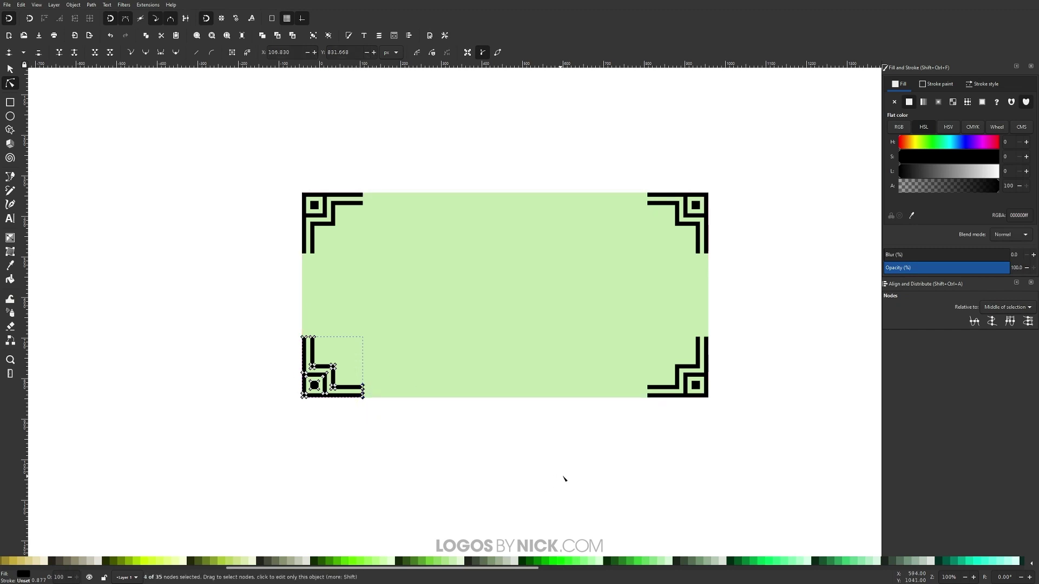
scroll(577, 476, up, 1)
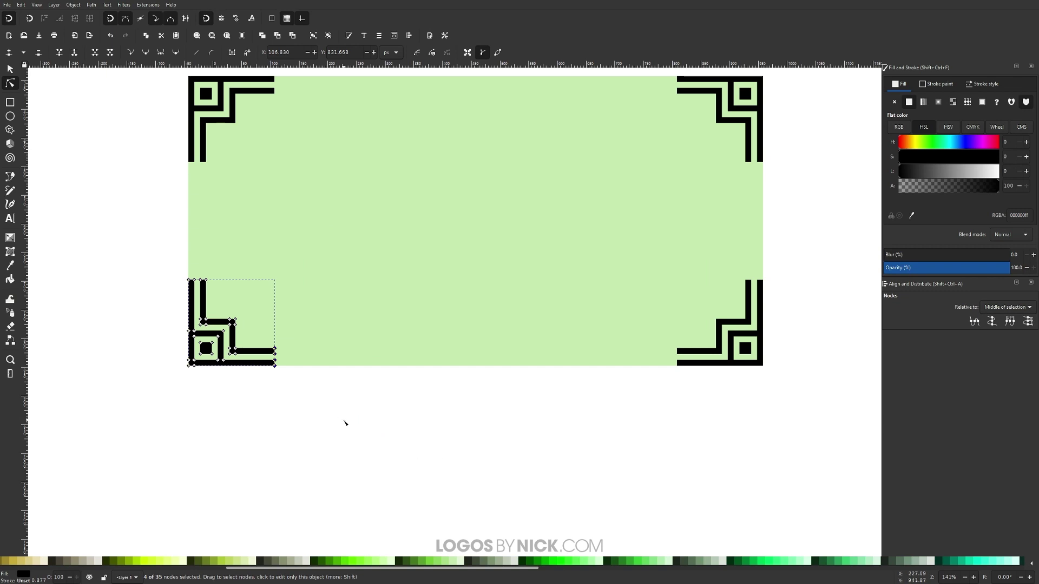
drag(343, 420, 262, 311)
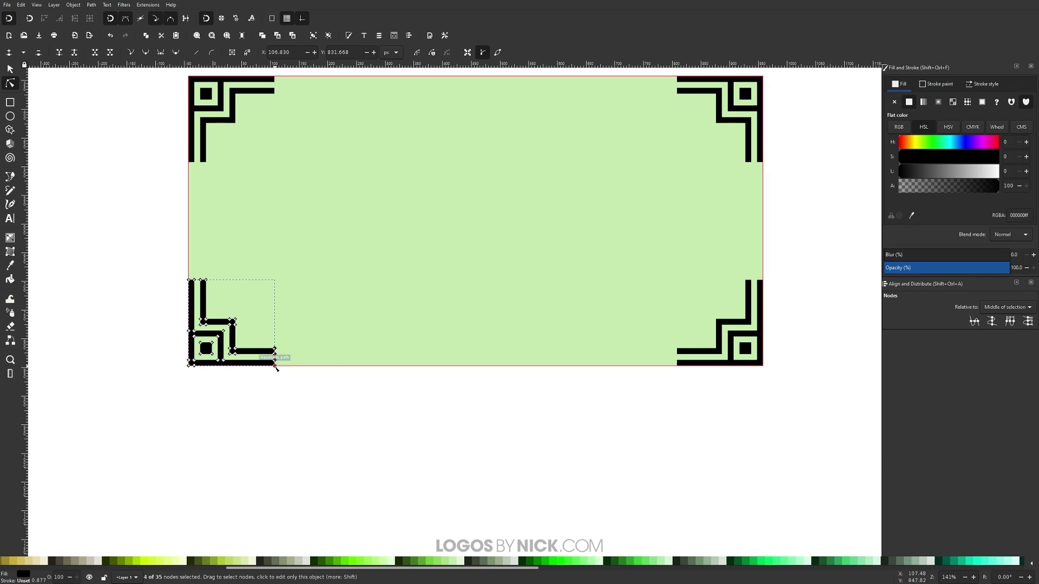
drag(276, 366, 699, 371)
scroll(554, 395, up, 4)
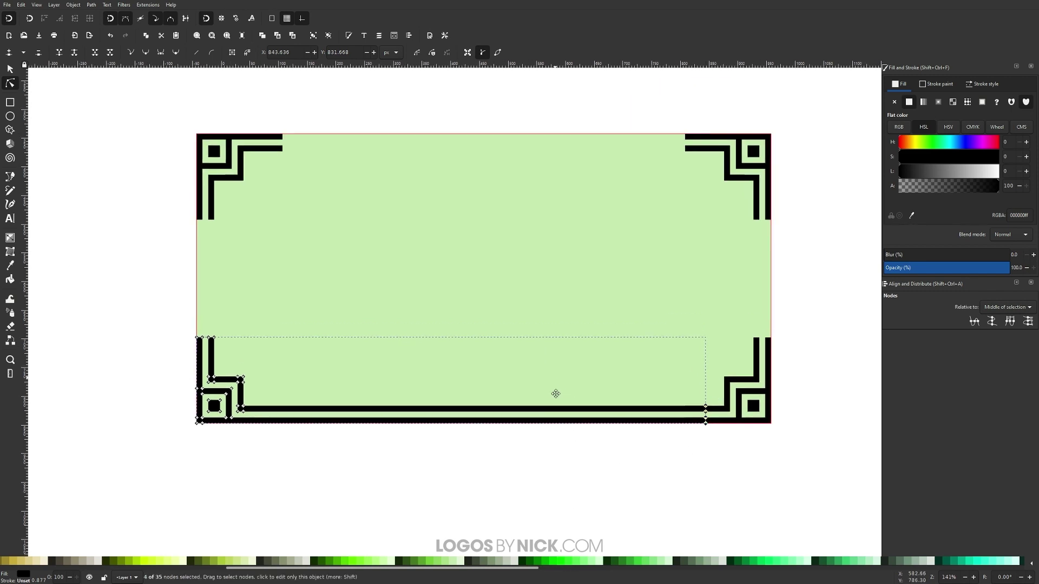
- Stretch the bottom-left ornament's vertical bars by moving their four end nodes up to the ends of the top-left ornament's bars
drag(162, 362, 211, 240)
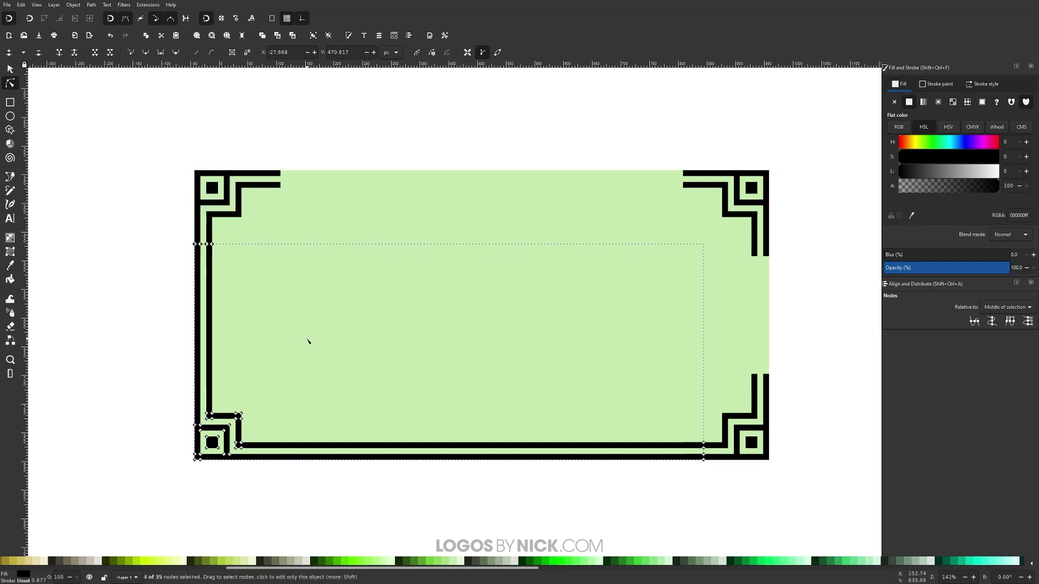
key(ctrl+z)
key(s)
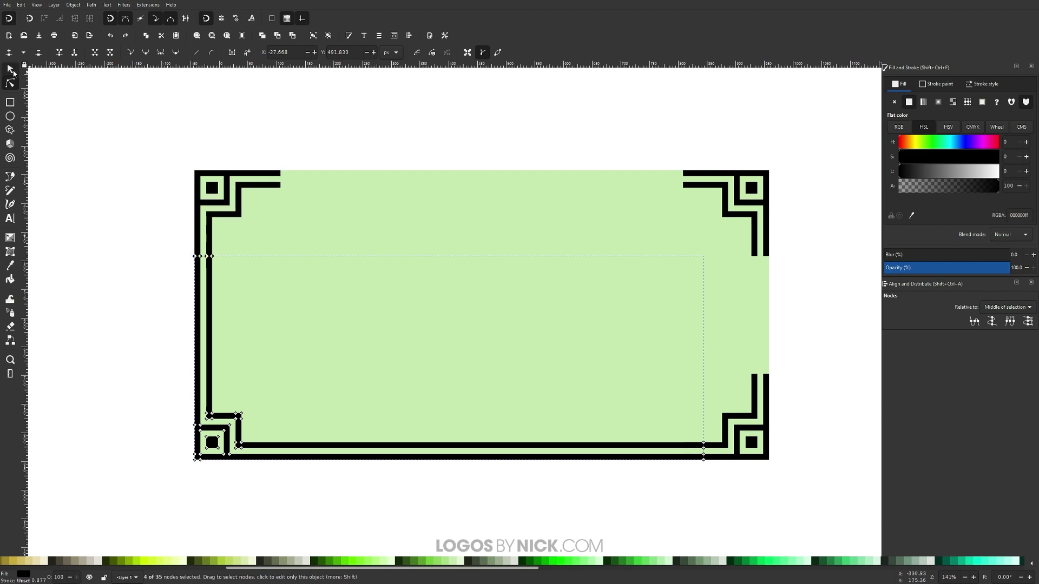
click(152, 297)
- Move the green rectangle aside temporarily, examine the seam where the left vertical bars meet, and undo the move
scroll(305, 387, down, 5)
scroll(287, 383, up, 3)
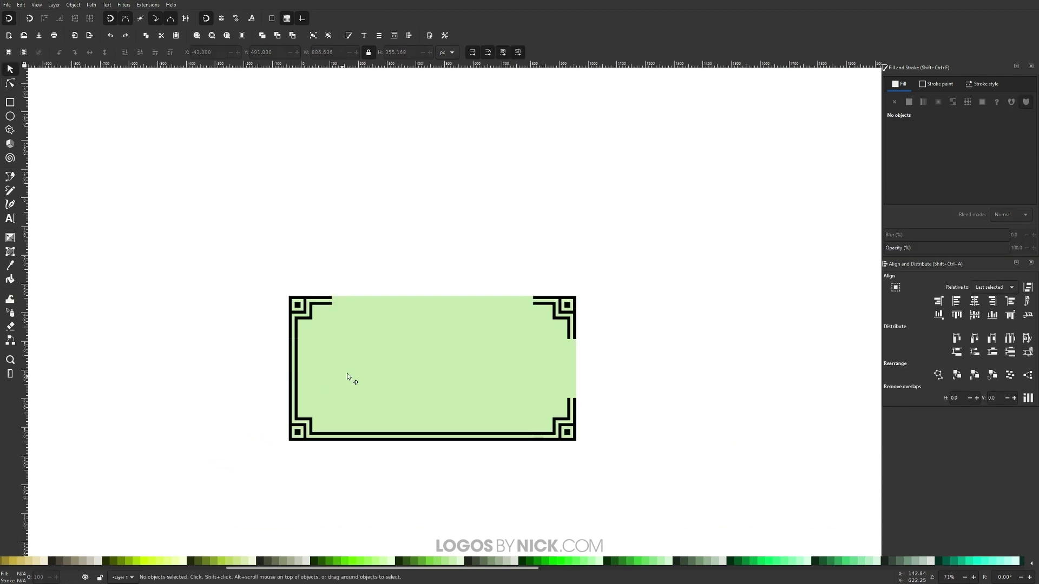
drag(357, 374, 473, 368)
scroll(292, 346, up, 5)
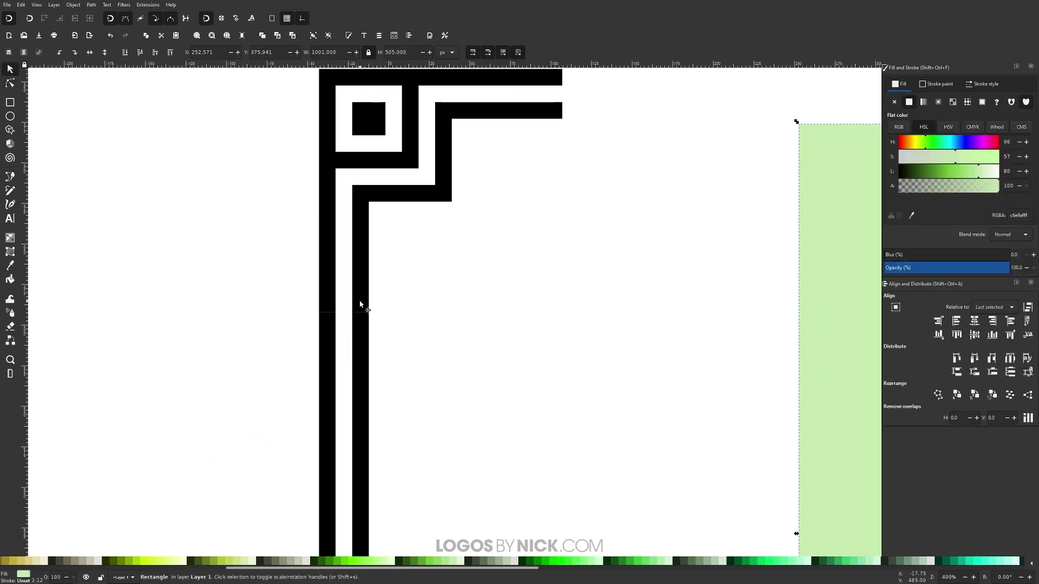
scroll(317, 314, up, 5)
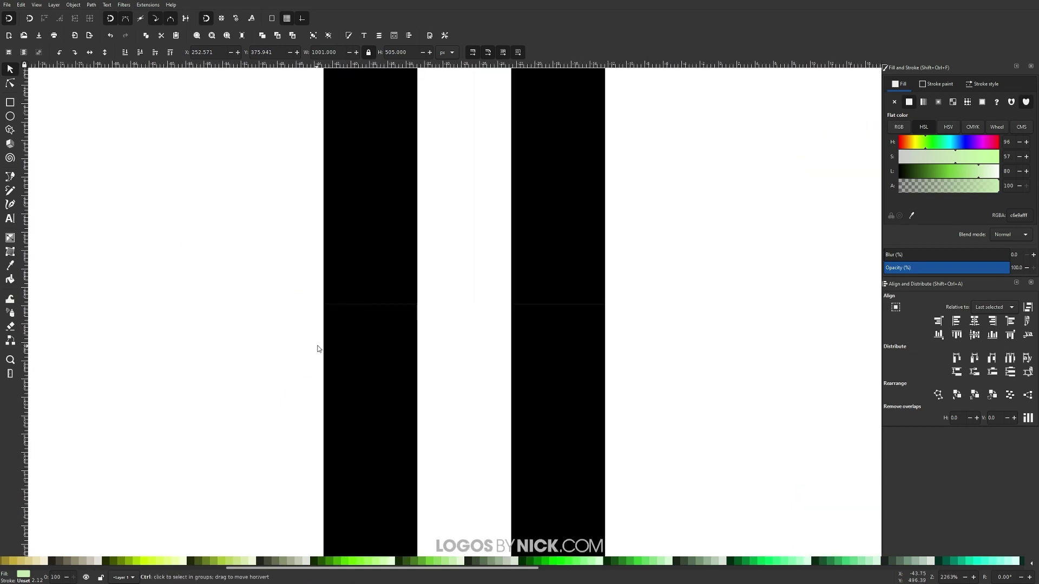
scroll(352, 341, down, 8)
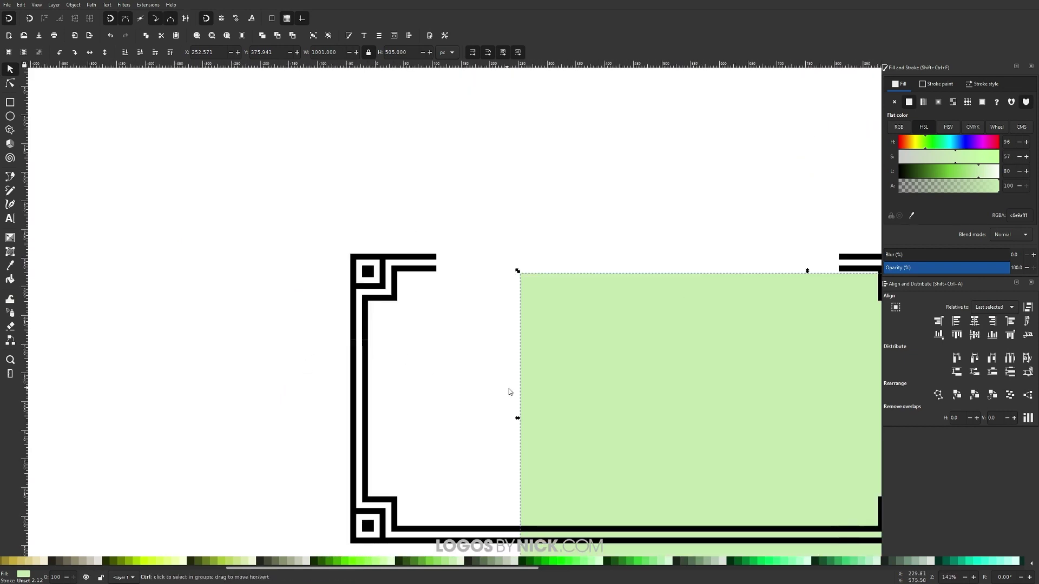
key(ctrl+z)
- Move the upper end nodes of the bottom-left ornament's vertical bars further up so they overlap the top-left ornament
scroll(270, 331, up, 1)
click(265, 328)
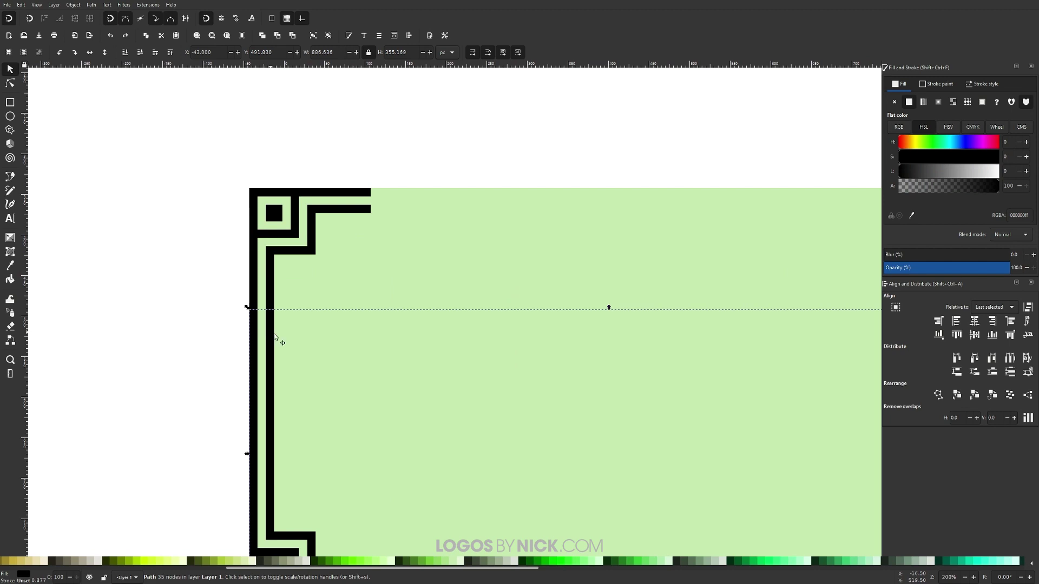
key(n)
drag(284, 342, 197, 297)
drag(274, 312, 232, 238)
- Stretch the top-left ornament's horizontal bars and the top-right ornament's vertical bars to overlap their neighbouring corners, closing the frame
scroll(274, 296, down, 2)
drag(299, 254, 651, 395)
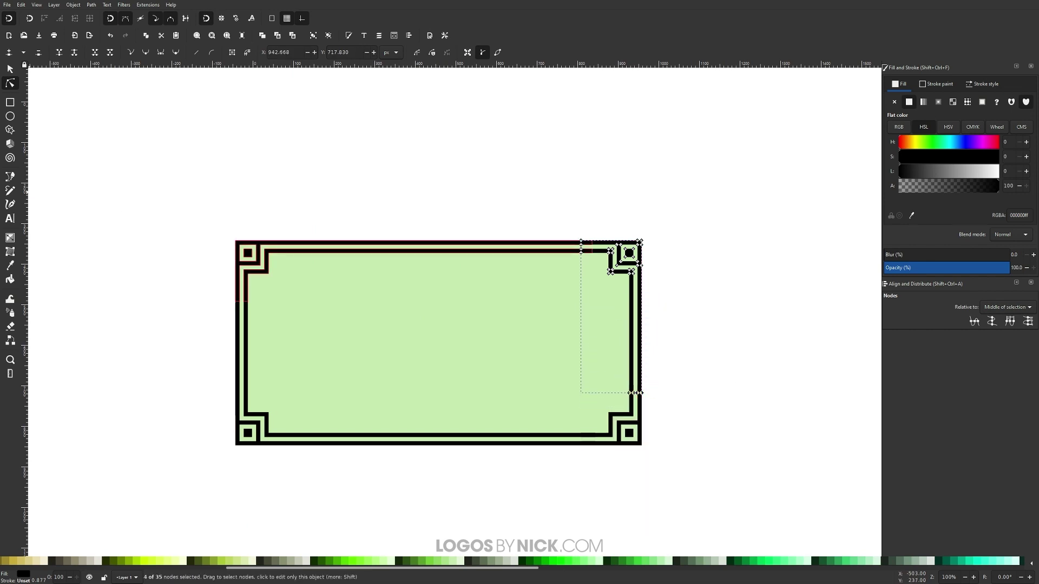
click(9, 69)
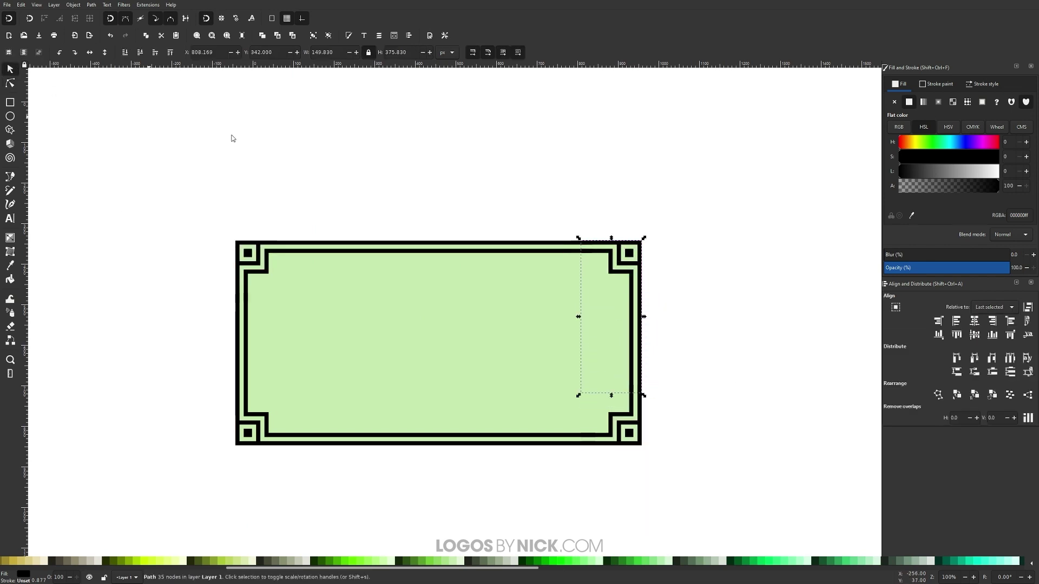
click(374, 214)
scroll(514, 303, down, 2)
scroll(593, 352, down, 1)
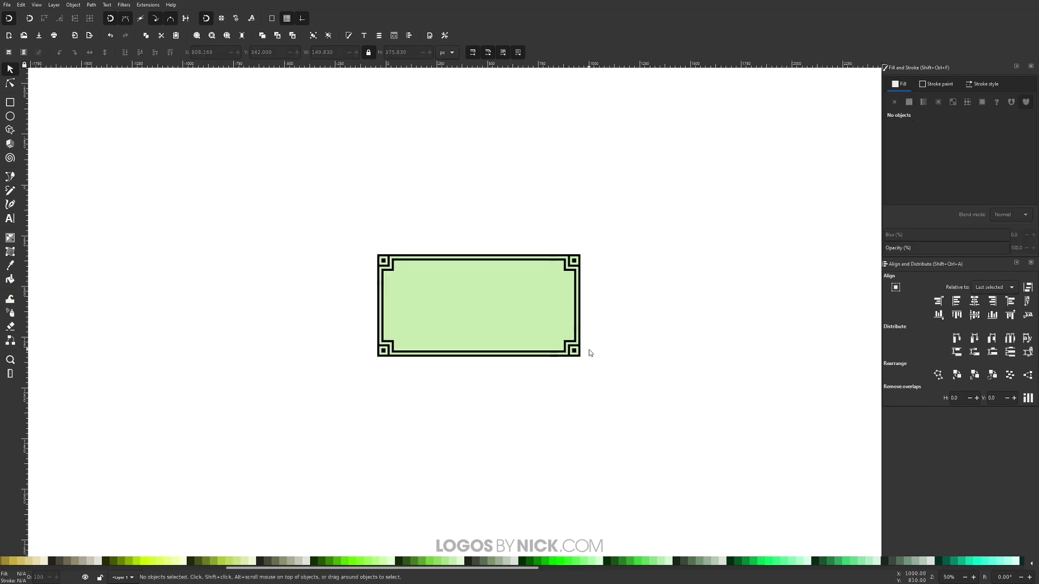